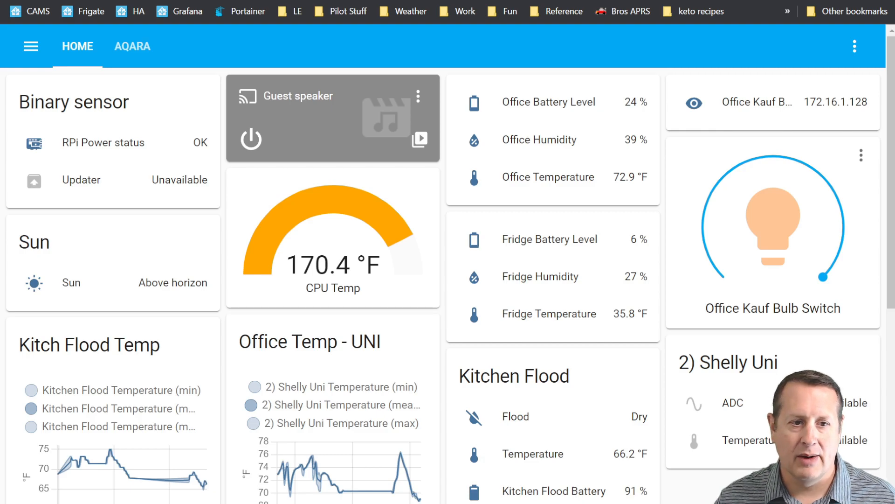
# Open the File editor in Home Assistant and examine the http section of /config/configuration.yaml
pyautogui.click(30, 46)
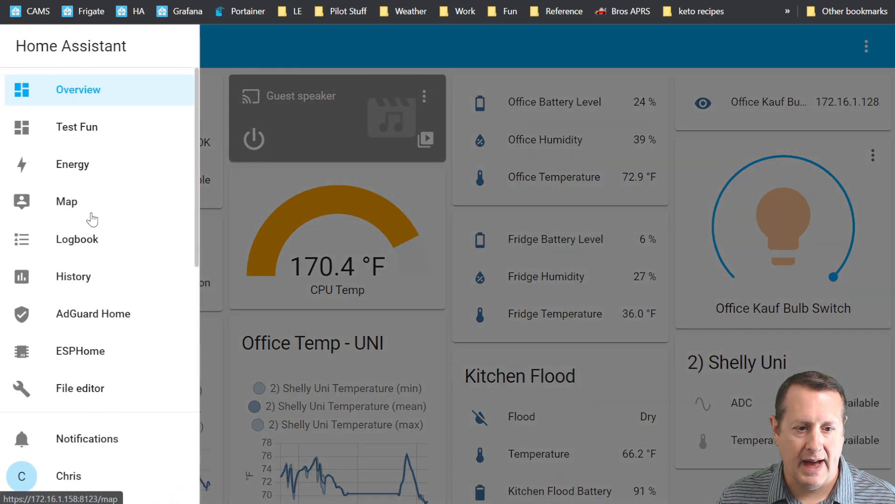
pyautogui.scroll(-3, 86, 208)
pyautogui.click(85, 256)
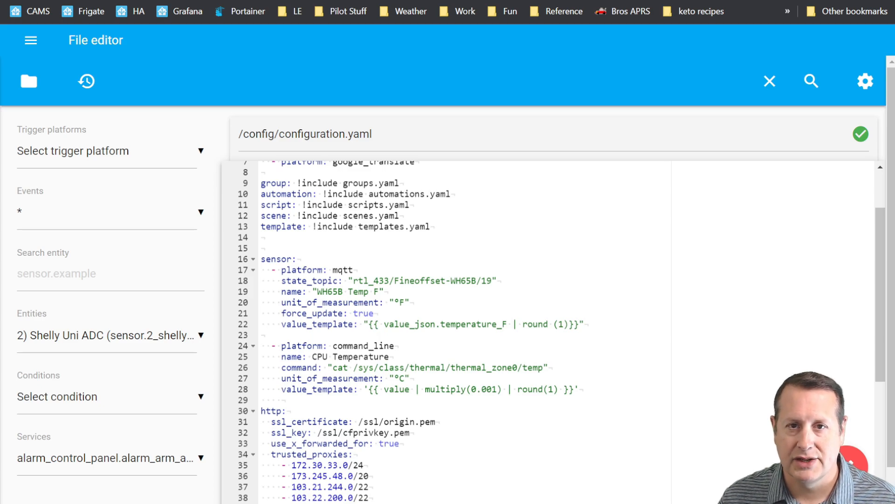
pyautogui.scroll(1, 549, 331)
pyautogui.scroll(-1, 548, 331)
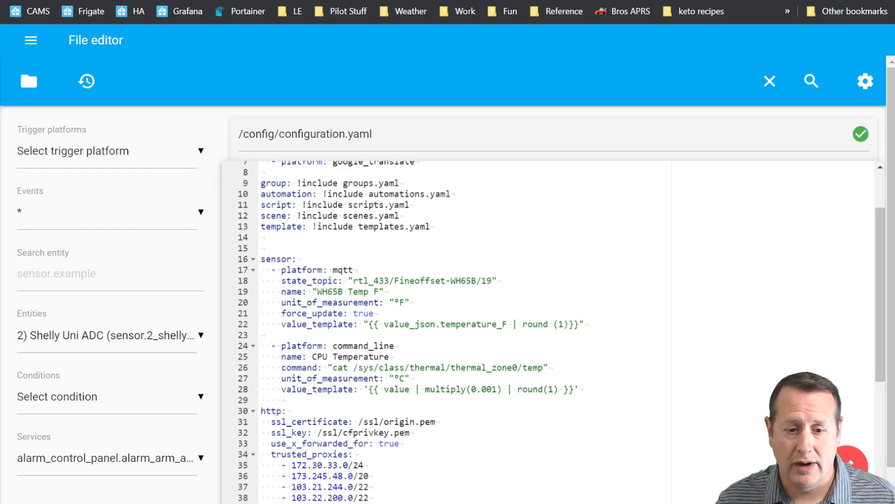
pyautogui.scroll(-1, 548, 332)
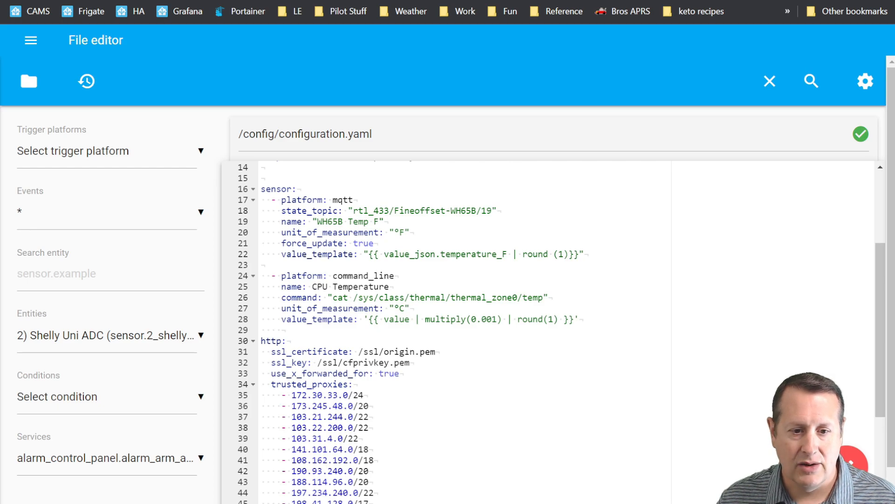
# Add the line server_port: 2096 directly under http: in configuration.yaml
pyautogui.click(286, 341)
pyautogui.press('Return')
pyautogui.press('Tab')
pyautogui.write('server_port: 2096')
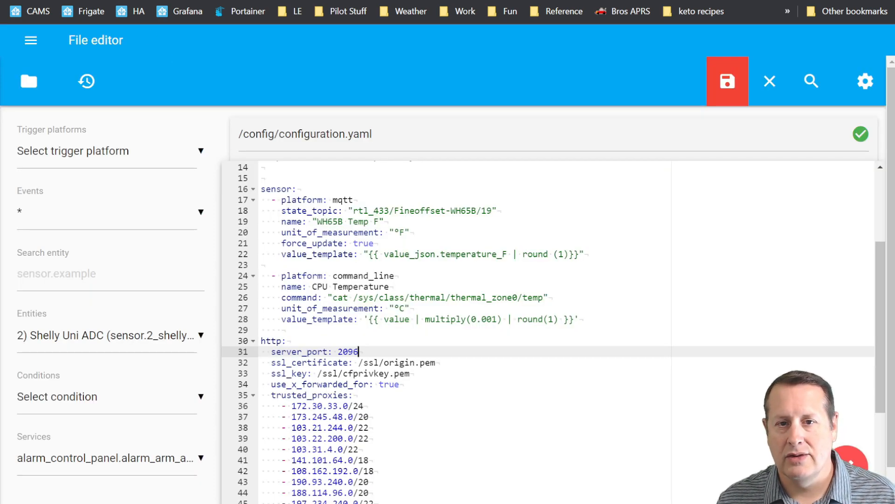
# Remove the added server_port line from the http section of configuration.yaml
pyautogui.moveTo(359, 352); pyautogui.dragTo(266, 352)
pyautogui.press('BackSpace')
pyautogui.press('BackSpace')
pyautogui.press('BackSpace')
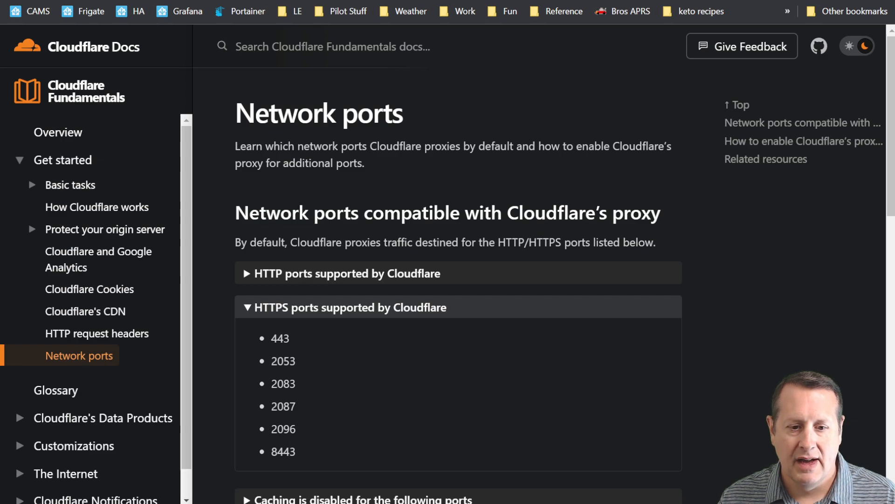
# Switch to the Cloudflare Docs network ports page and highlight port 2096 among the supported HTTPS ports
pyautogui.moveTo(270, 429); pyautogui.dragTo(311, 430)
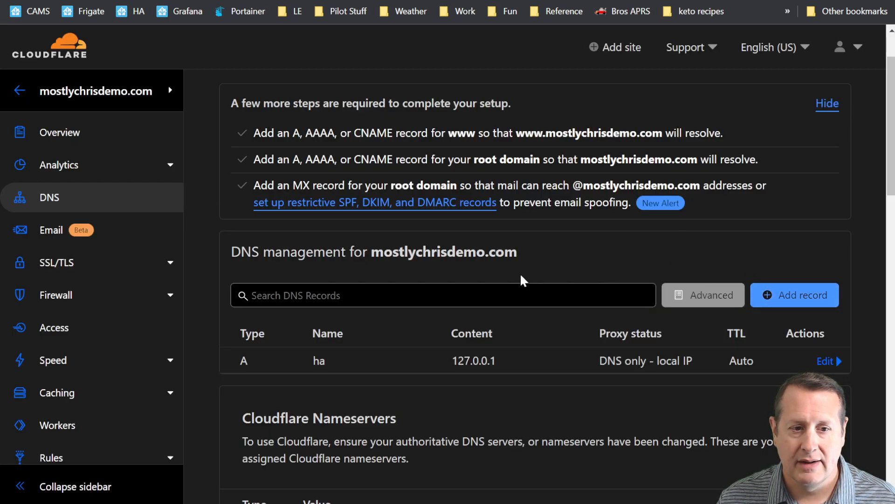
# Switch to the Cloudflare DNS page for mostlychrisdemo.com and start a new proxied A record named remote
pyautogui.scroll(2, 534, 278)
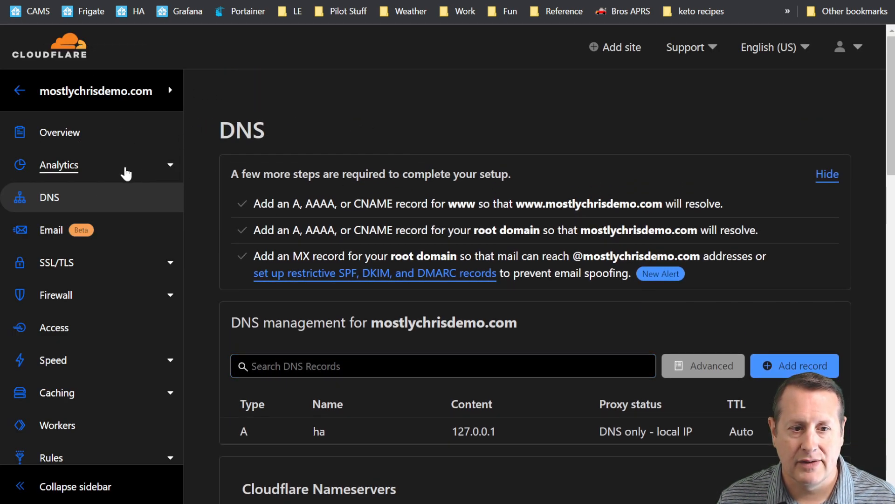
pyautogui.scroll(-2, 560, 229)
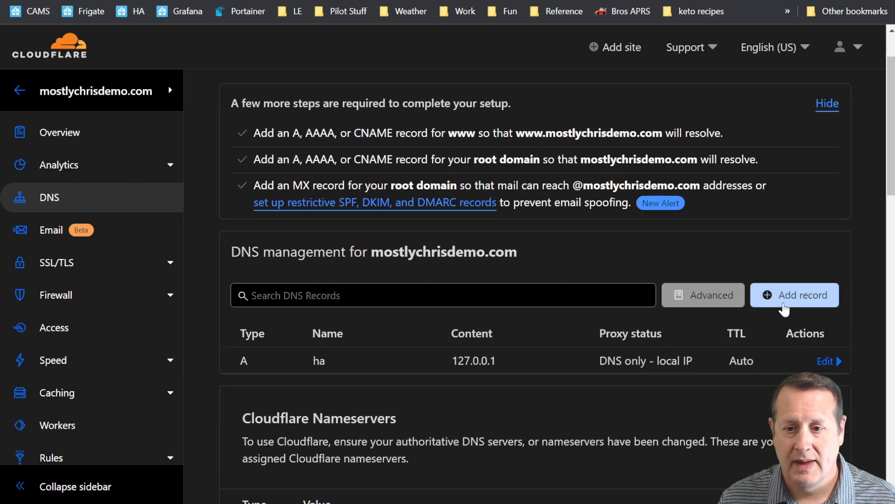
pyautogui.click(785, 299)
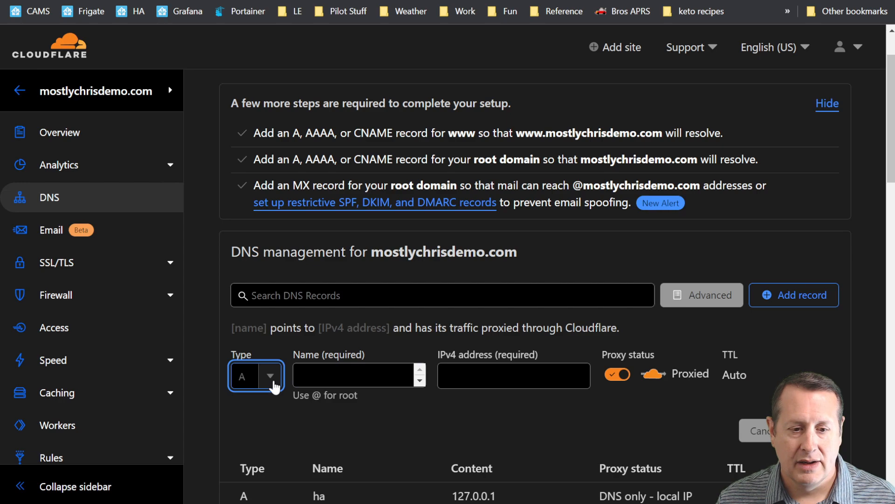
pyautogui.press('Tab')
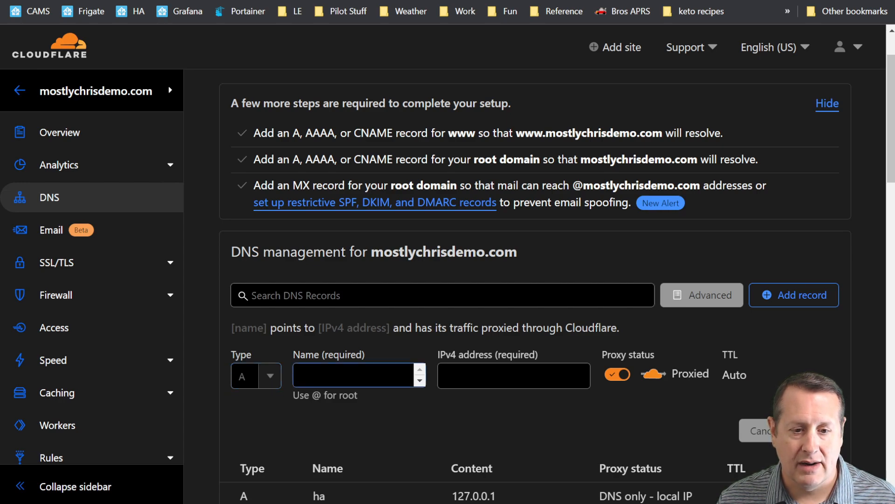
pyautogui.write('remote')
pyautogui.press('Tab')
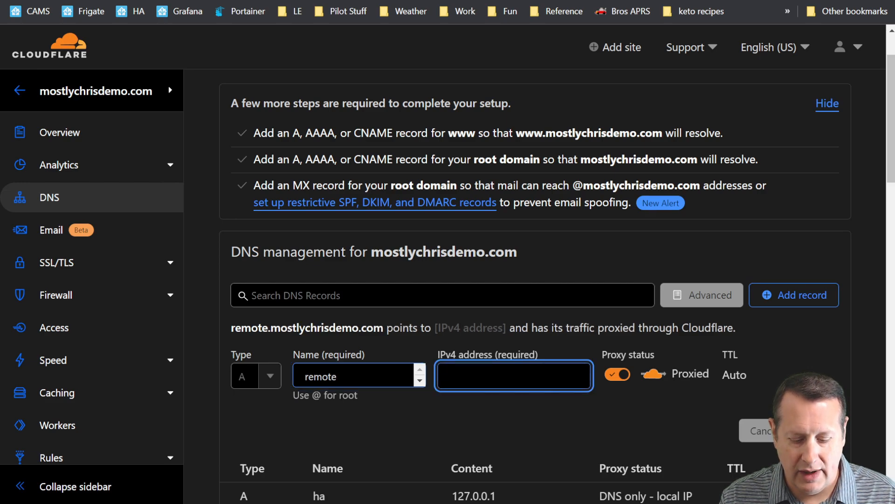
pyautogui.write('12')
pyautogui.press('BackSpace')
pyautogui.press('BackSpace')
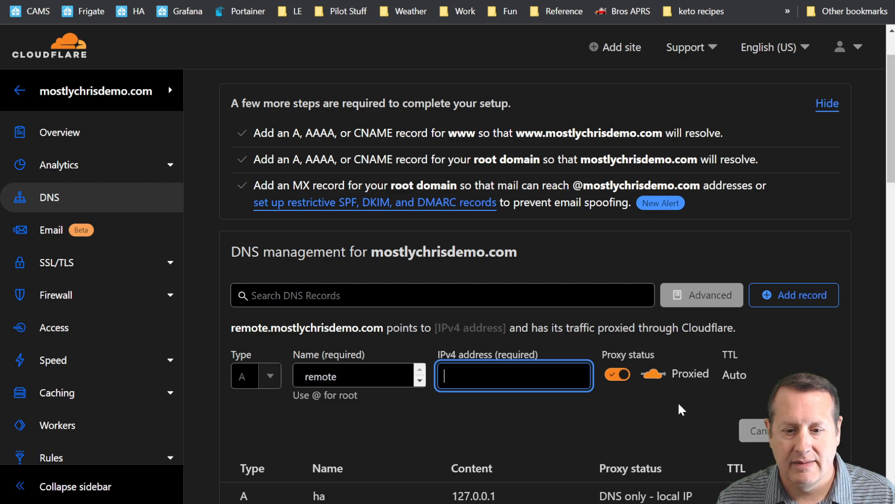
pyautogui.scroll(-1, 682, 409)
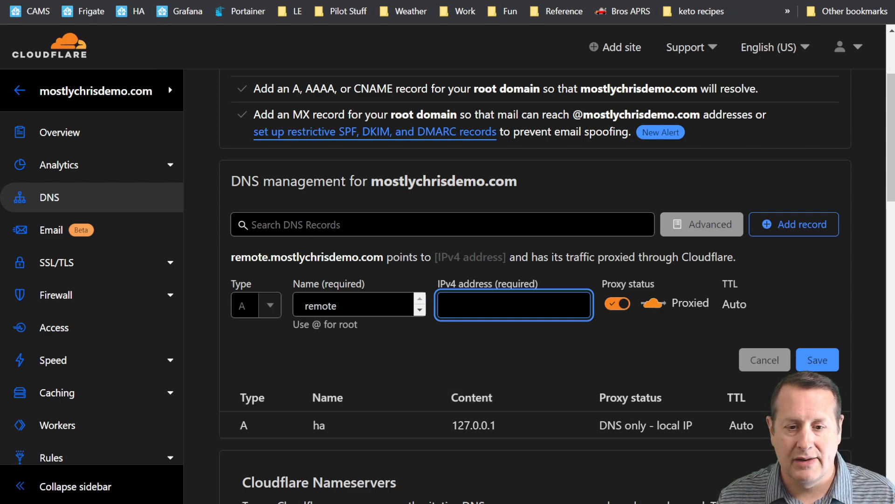
pyautogui.scroll(1, 615, 366)
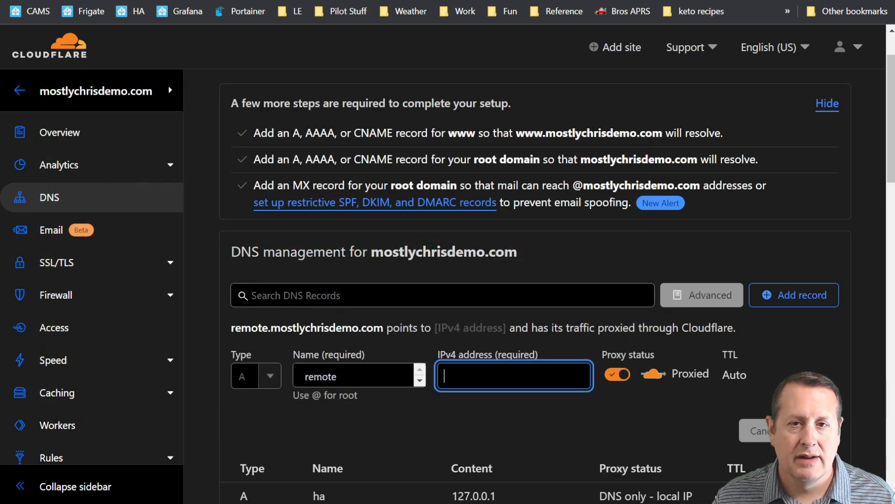
# Open the new origin certificate form in the SSL/TLS Origin Server section and review its private key type and hostnames
pyautogui.click(69, 269)
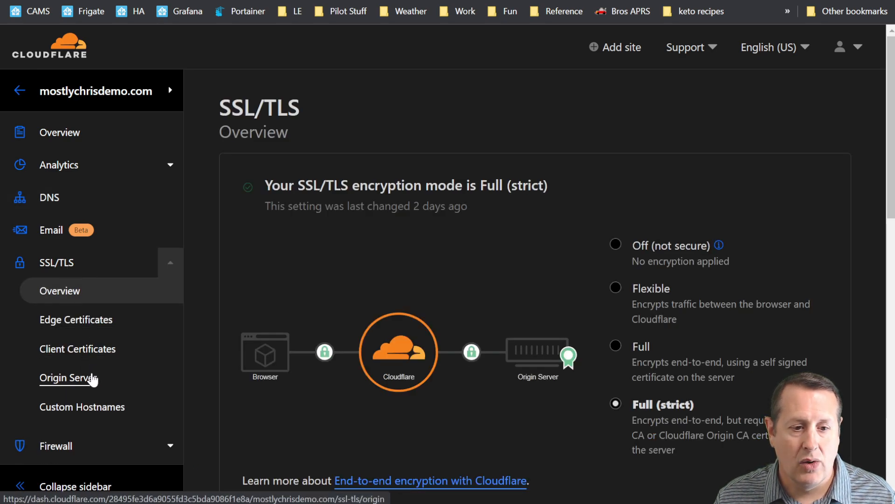
pyautogui.click(93, 378)
pyautogui.scroll(-1, 485, 302)
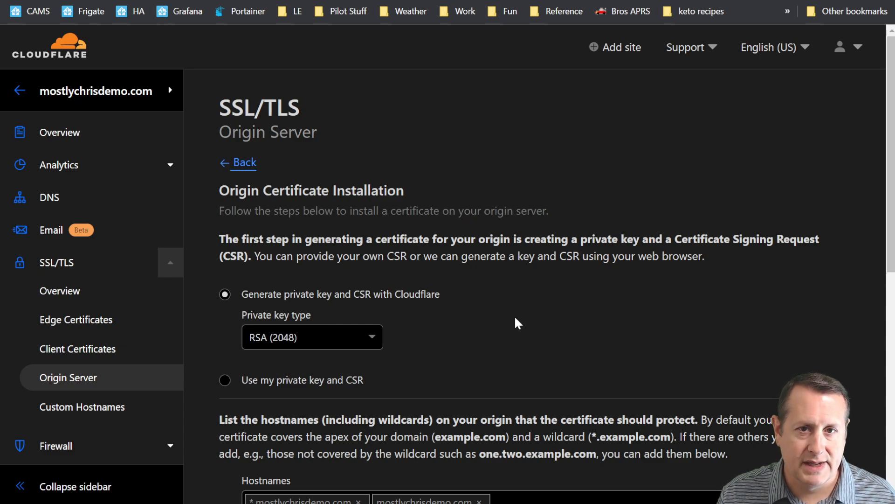
pyautogui.scroll(-3, 518, 323)
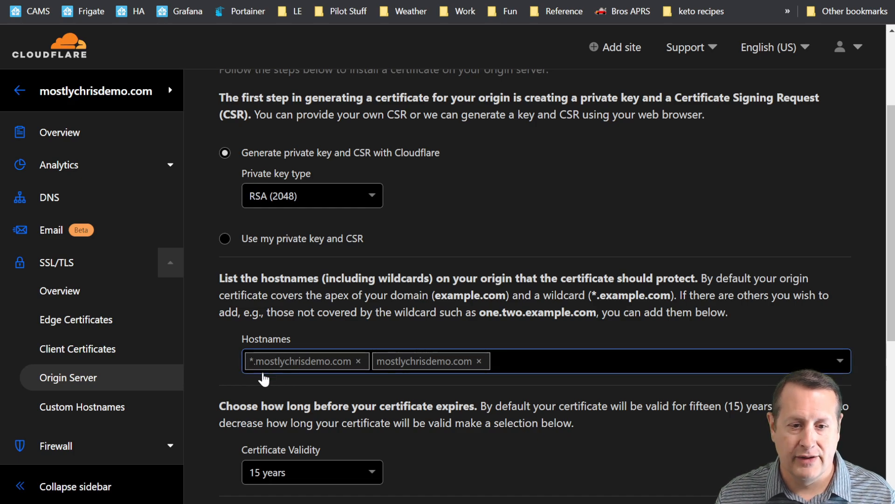
pyautogui.scroll(-1, 278, 364)
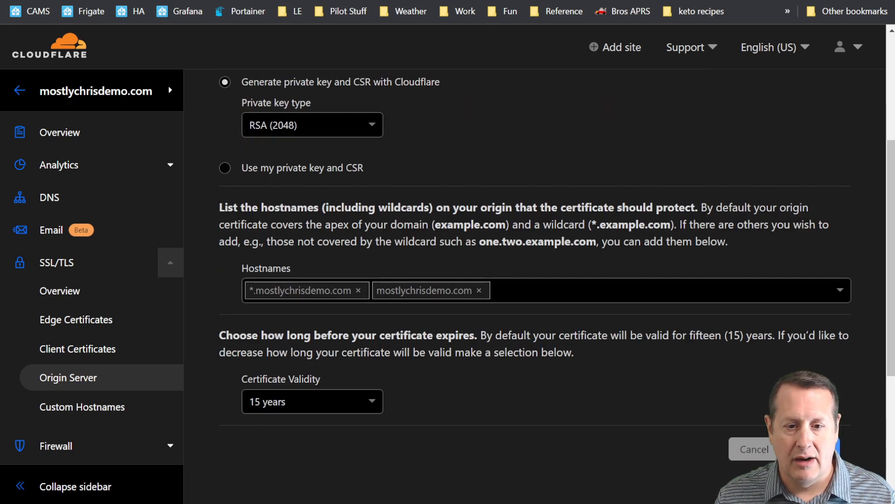
# Review the certificate validity choices and the remaining origin certificate settings, keeping the validity at 15 years
pyautogui.click(374, 413)
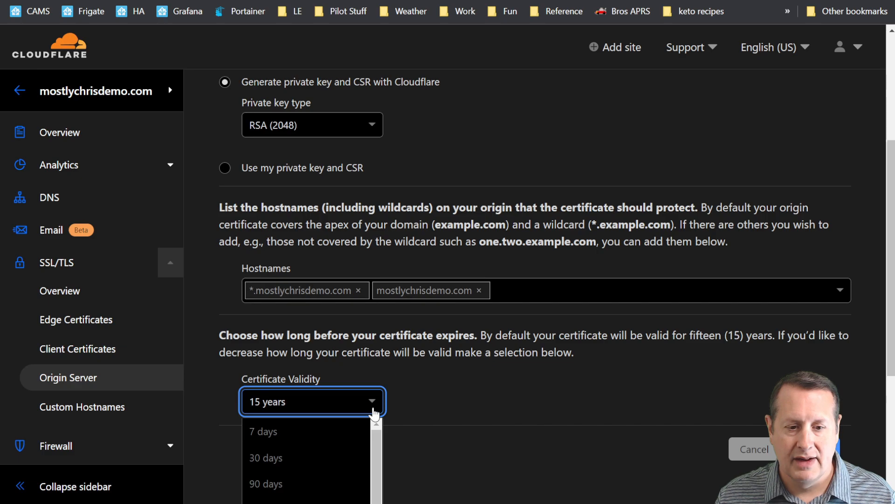
pyautogui.scroll(-2, 434, 387)
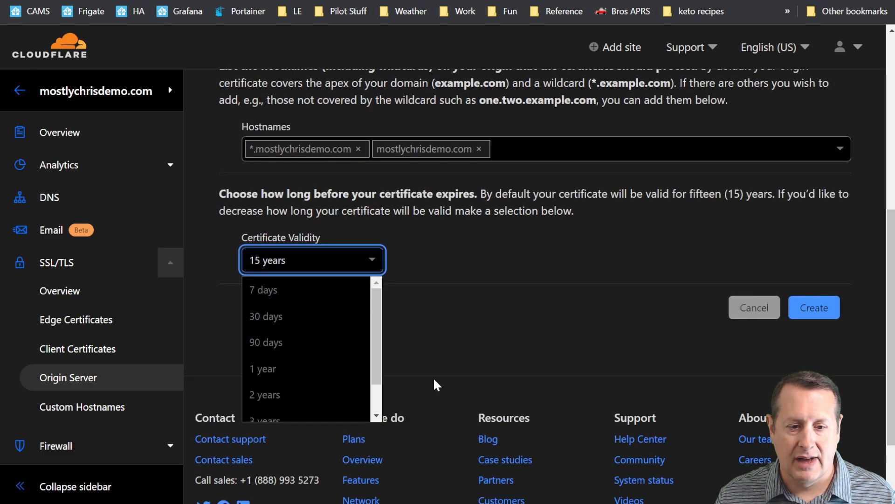
pyautogui.click(507, 232)
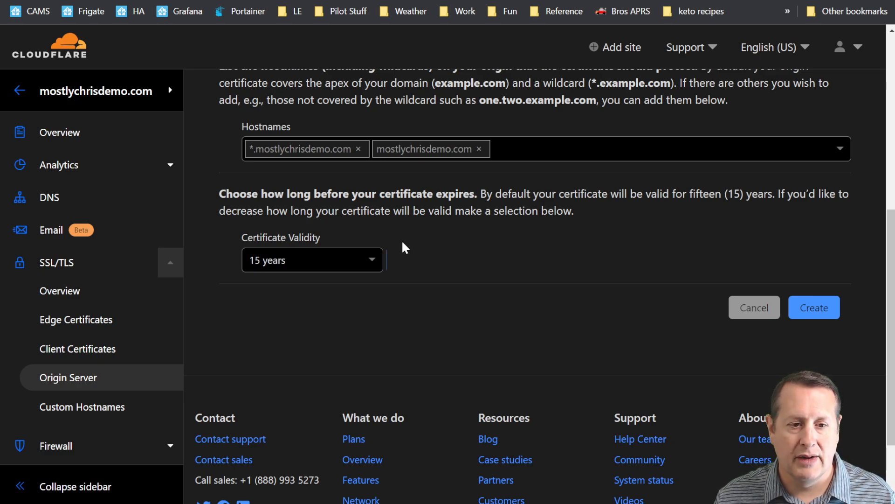
pyautogui.click(797, 316)
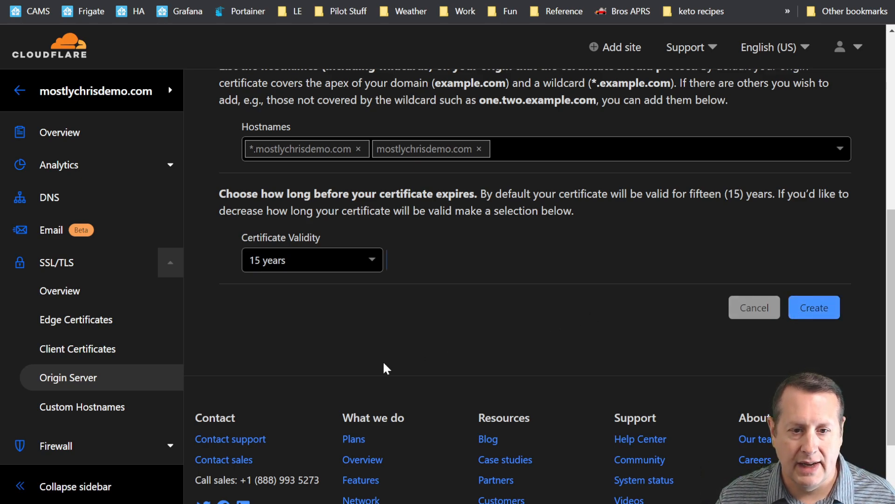
pyautogui.scroll(1, 634, 342)
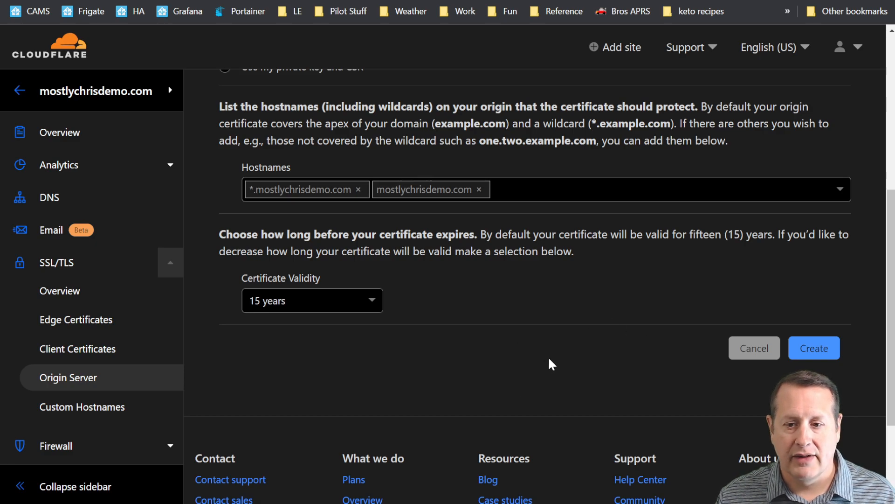
pyautogui.scroll(5, 562, 348)
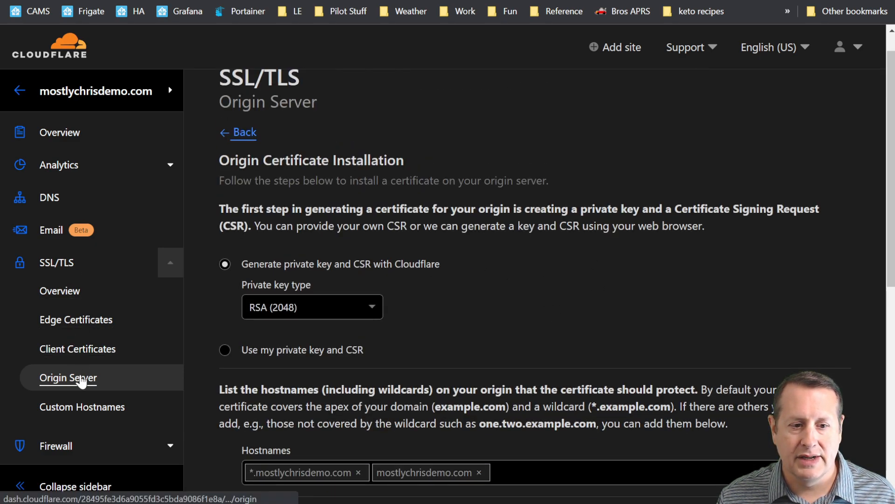
# Return to the Origin Server certificate list, open the existing certificate for download and review its key format options
pyautogui.click(82, 380)
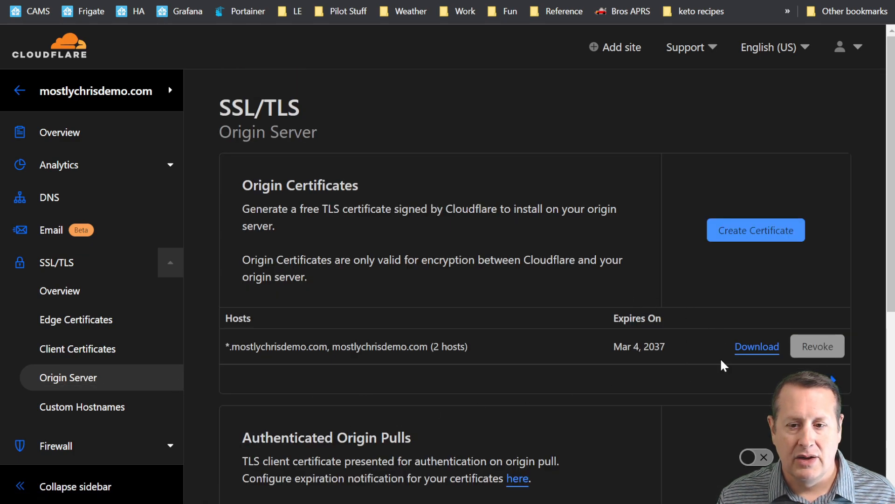
pyautogui.click(756, 349)
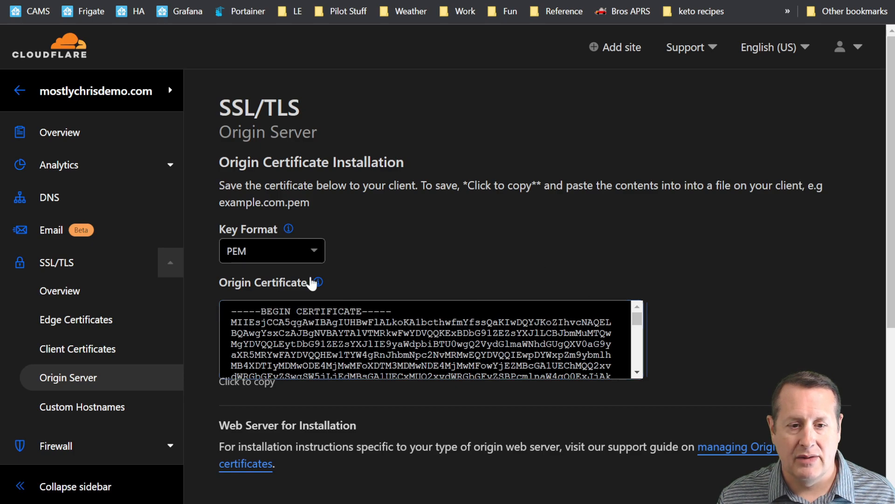
pyautogui.click(314, 256)
pyautogui.scroll(-5, 539, 277)
pyautogui.scroll(5, 539, 276)
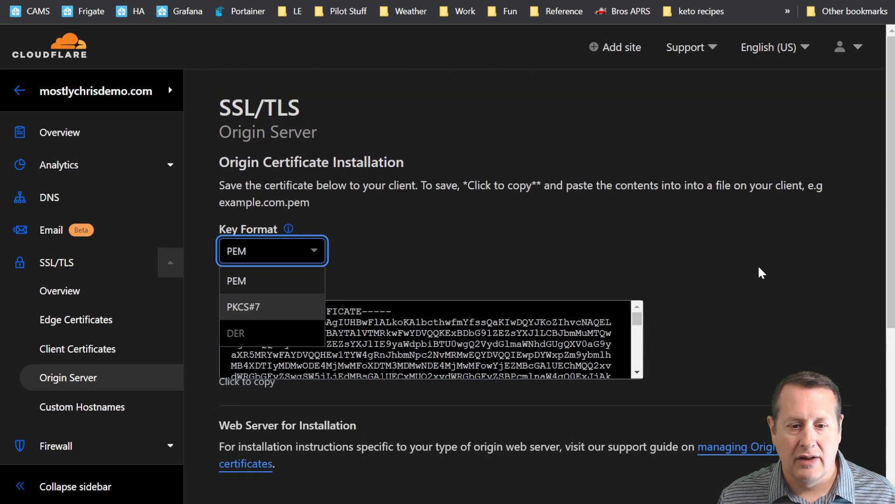
pyautogui.click(759, 271)
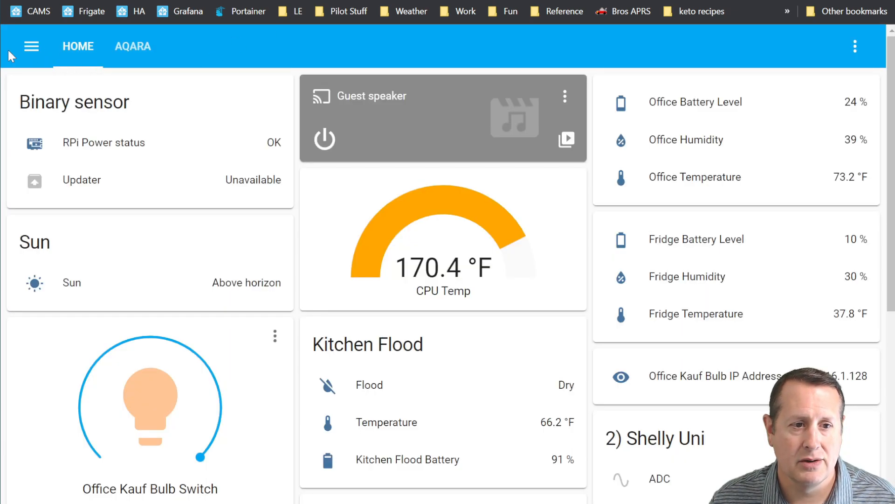
# Switch to Home Assistant, open its Terminal and list the contents of the home directory
pyautogui.click(30, 46)
pyautogui.scroll(-3, 70, 245)
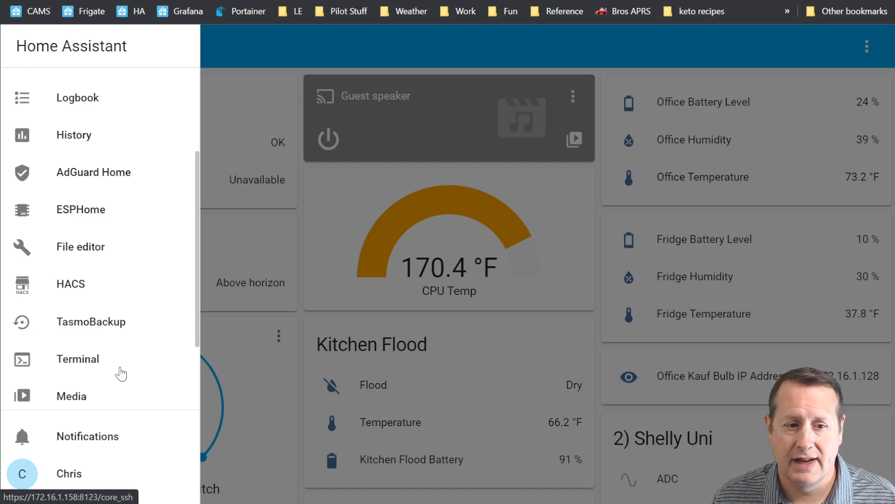
pyautogui.click(94, 366)
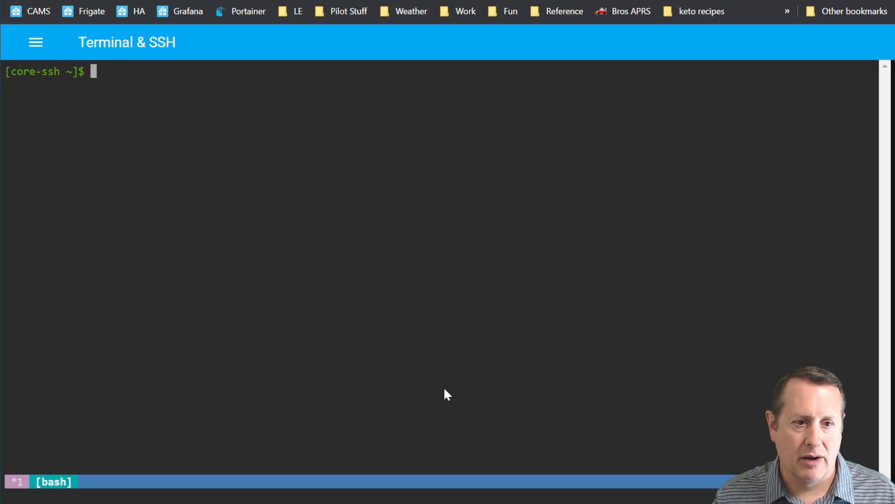
pyautogui.write('ls')
pyautogui.press('Return')
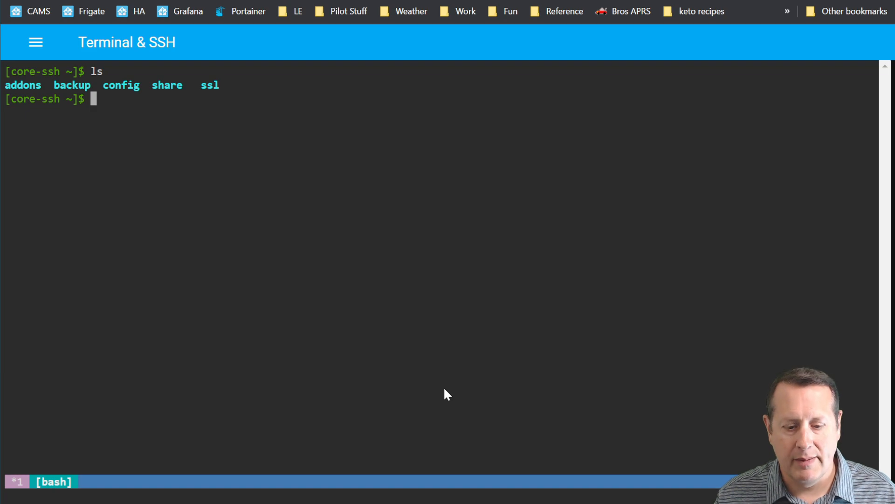
# Change to the ssl directory and list its files
pyautogui.write('cd ')
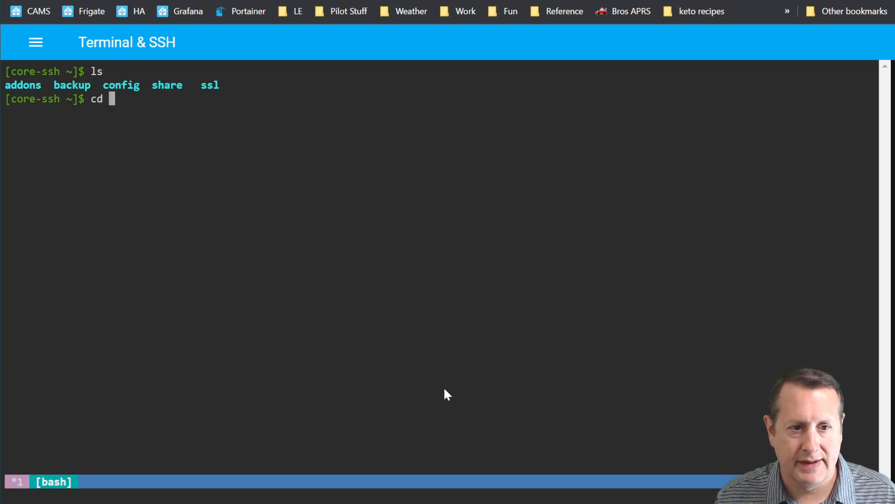
pyautogui.write('ssl')
pyautogui.press('Return')
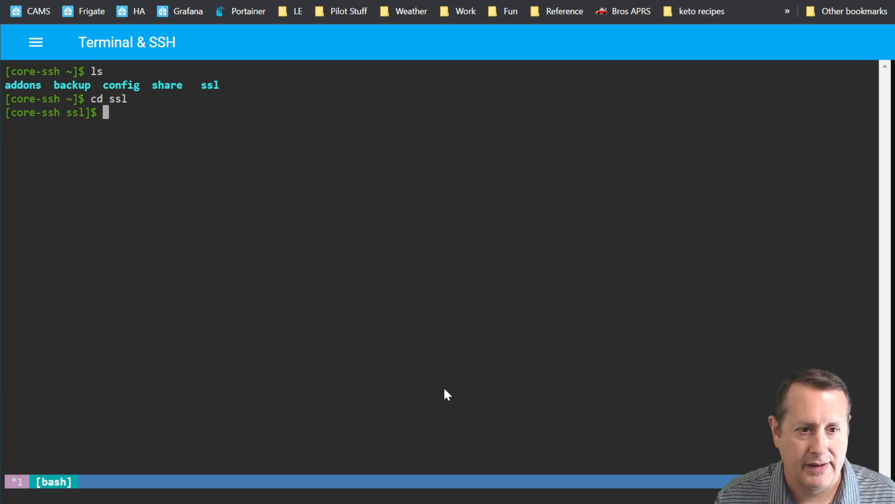
pyautogui.write('ls')
pyautogui.press('Return')
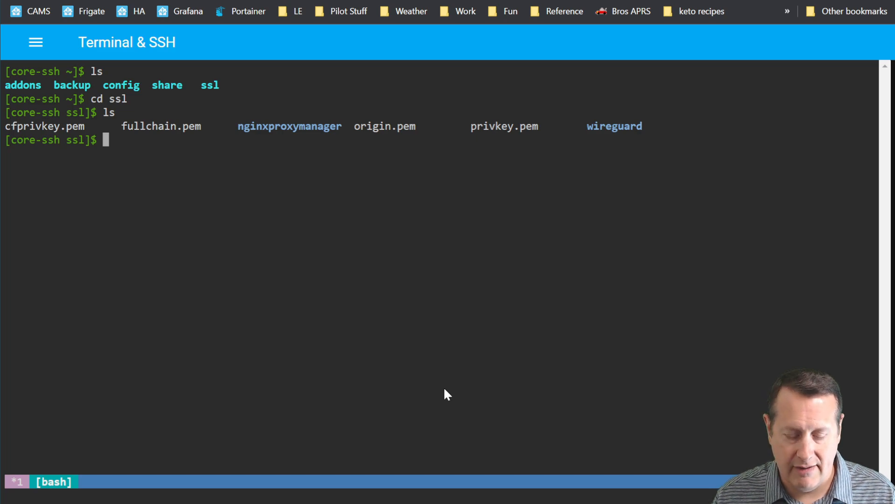
# Start a new file named origin2.pem in the ssl directory with nano
pyautogui.write('nano ')
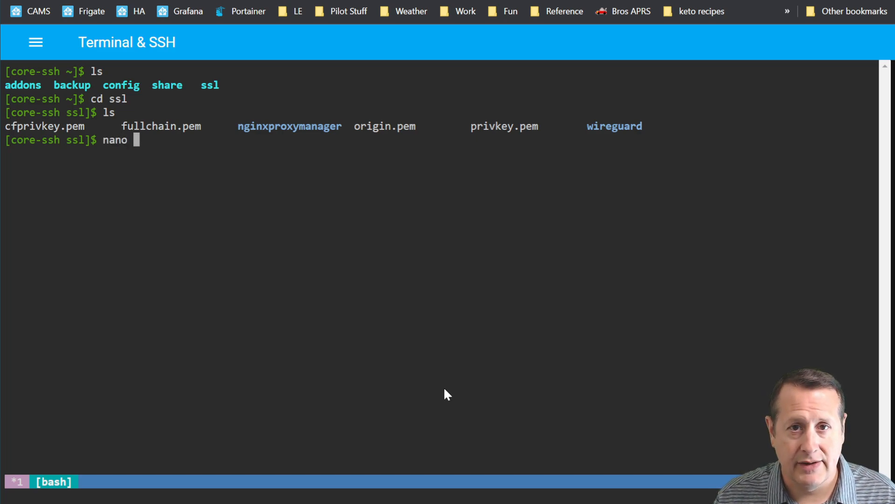
pyautogui.write('origin')
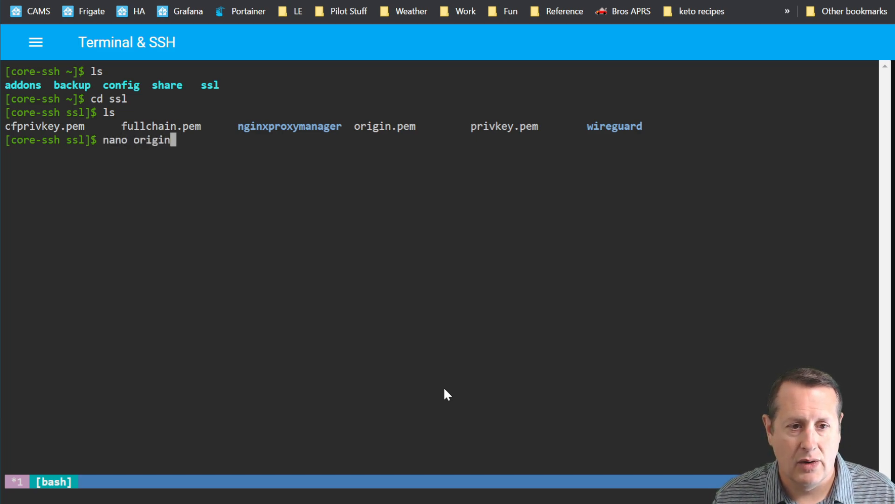
pyautogui.write('2.pem')
pyautogui.press('Return')
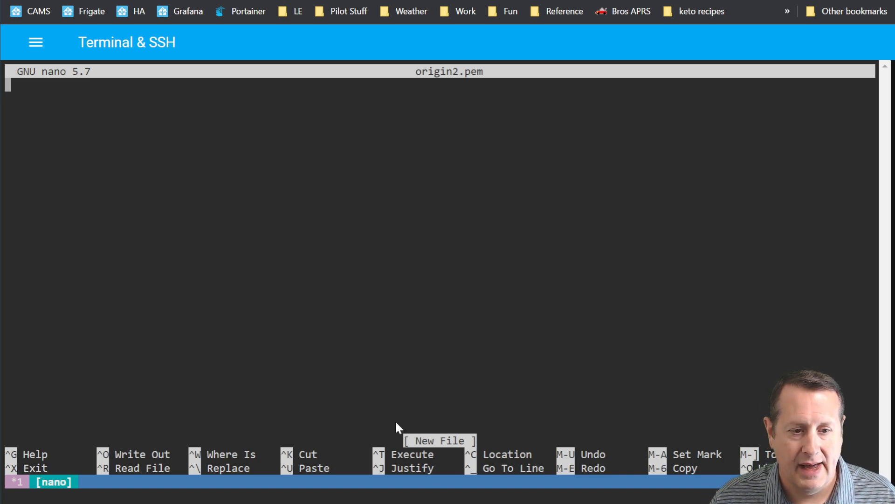
# Paste the copied origin certificate as plain text into origin2.pem and check it through to the END CERTIFICATE line
pyautogui.rightClick(198, 121)
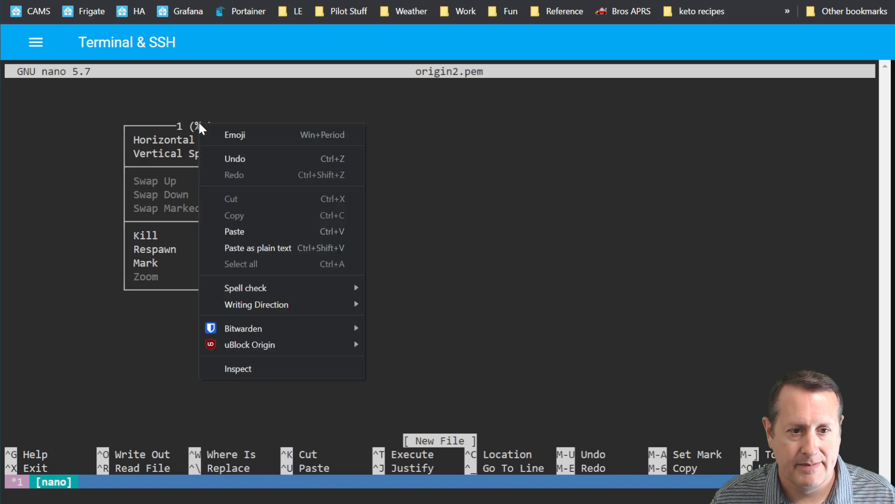
pyautogui.rightClick(267, 93)
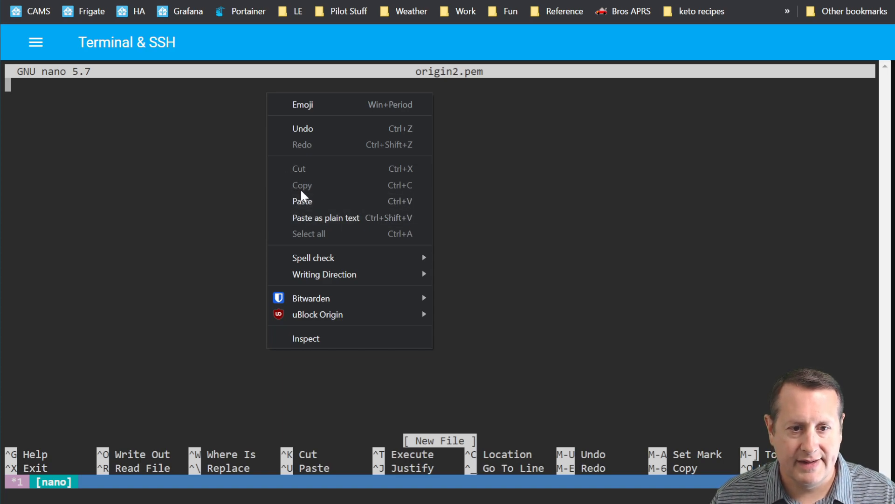
pyautogui.click(319, 217)
pyautogui.scroll(2, 318, 259)
pyautogui.scroll(-2, 319, 262)
pyautogui.press('Up')
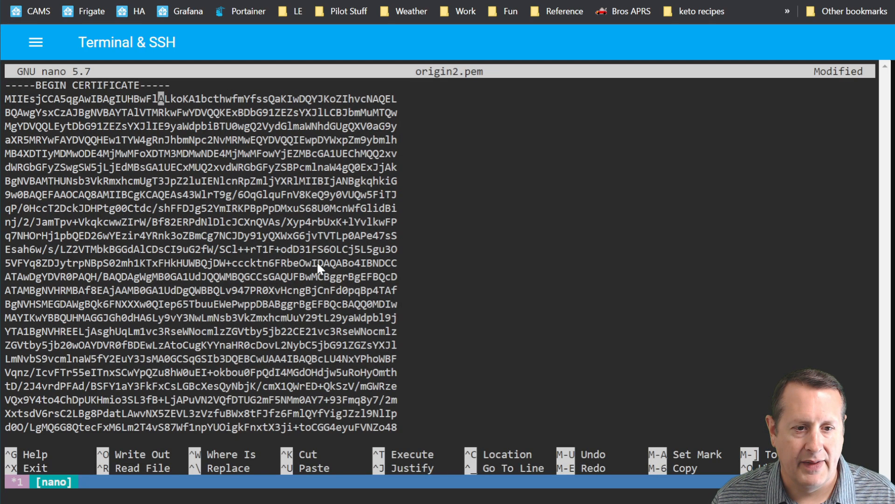
pyautogui.press('Down')
pyautogui.press('Down')
pyautogui.press('Down')
pyautogui.press('Down')
pyautogui.press('Down')
pyautogui.press('Down')
pyautogui.press('Down')
pyautogui.press('Down')
pyautogui.press('Down')
pyautogui.press('Down')
pyautogui.press('Down')
pyautogui.press('Down')
pyautogui.press('Down')
pyautogui.press('Down')
pyautogui.press('Down')
pyautogui.press('Down')
pyautogui.press('Down')
pyautogui.press('Down')
pyautogui.press('Down')
pyautogui.press('Down')
pyautogui.press('Down')
pyautogui.press('Down')
pyautogui.press('Down')
pyautogui.press('Down')
pyautogui.press('Down')
pyautogui.press('Down')
pyautogui.press('Down')
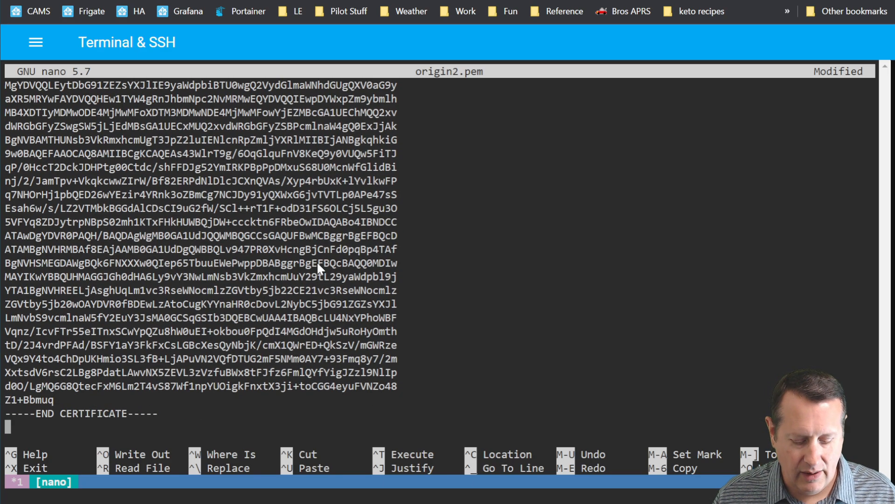
# Save the certificate as origin2.pem, exit nano and list the files in the ssl directory
pyautogui.hotkey('ctrl', 'x')
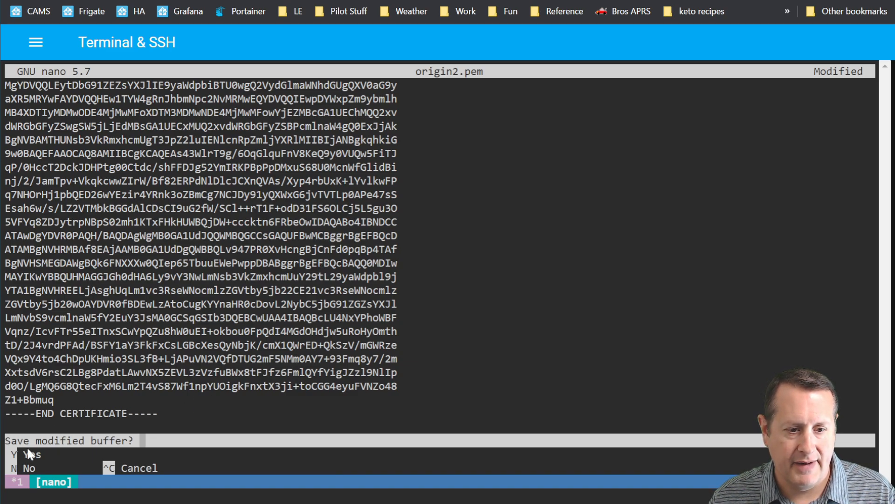
pyautogui.press('y')
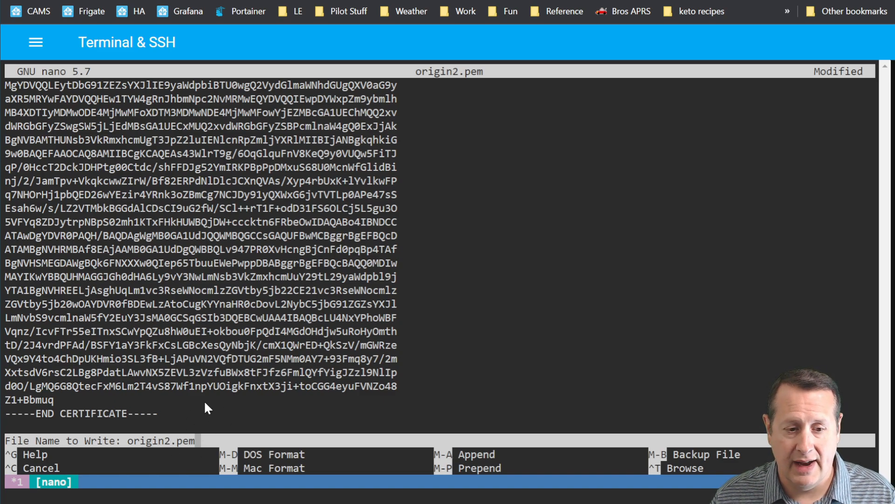
pyautogui.press('Return')
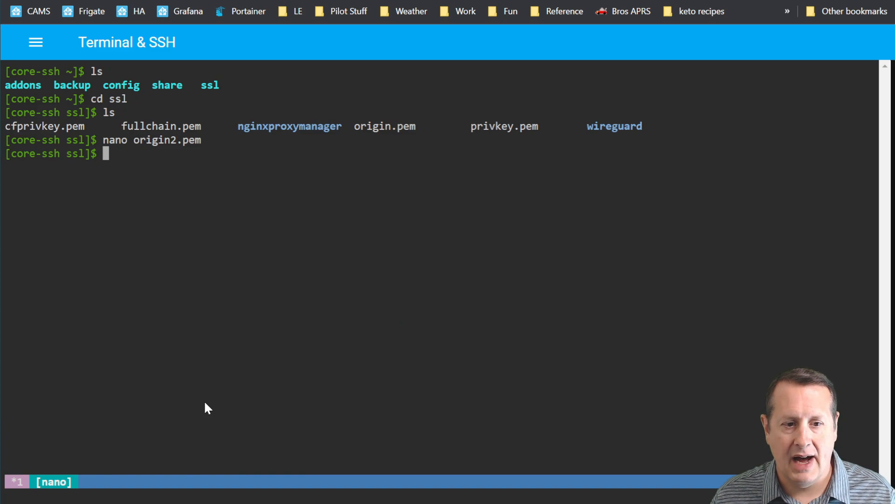
pyautogui.write('ls')
pyautogui.press('Return')
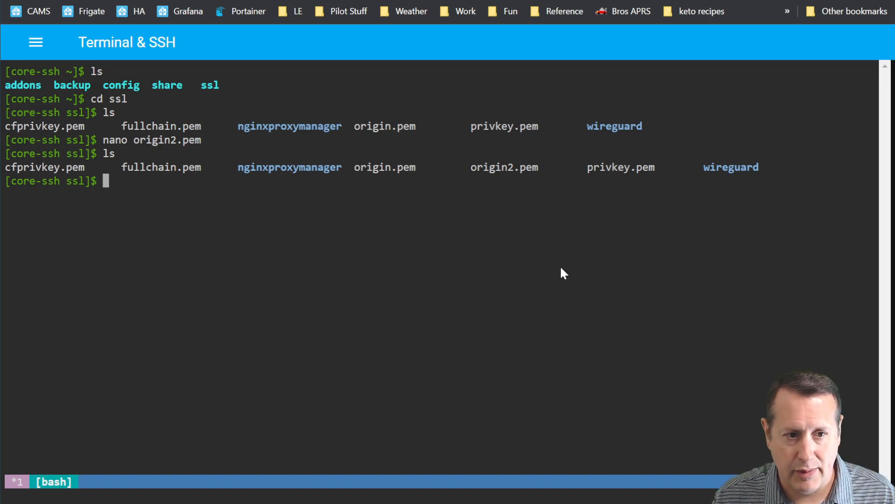
# Open a new file named cfprivkey2.pem in nano for the private key and exit without saving it
pyautogui.write('nano ')
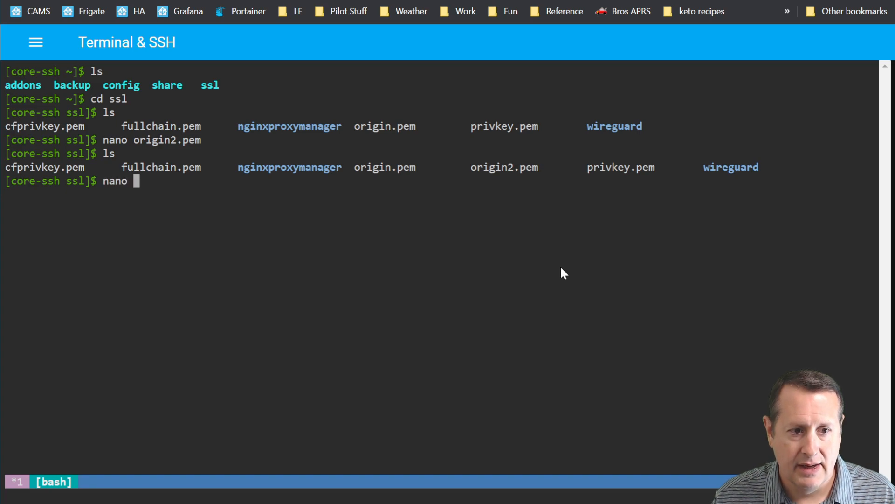
pyautogui.write('cfp')
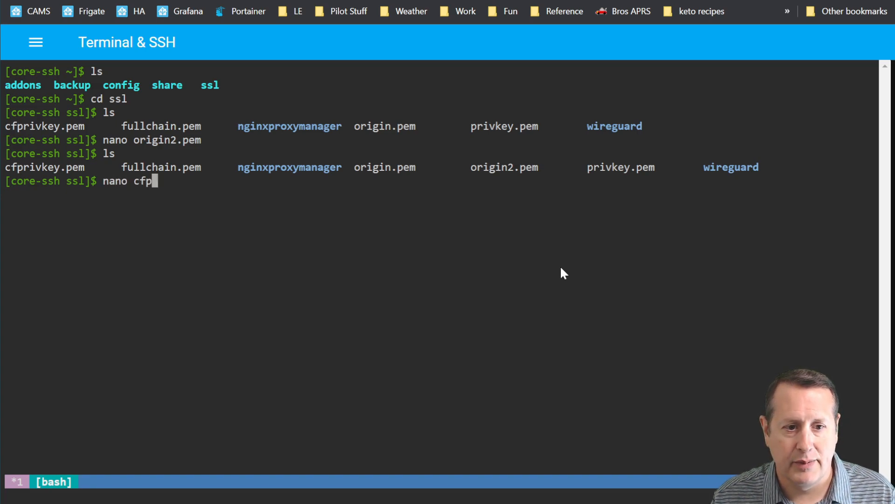
pyautogui.write('rivke')
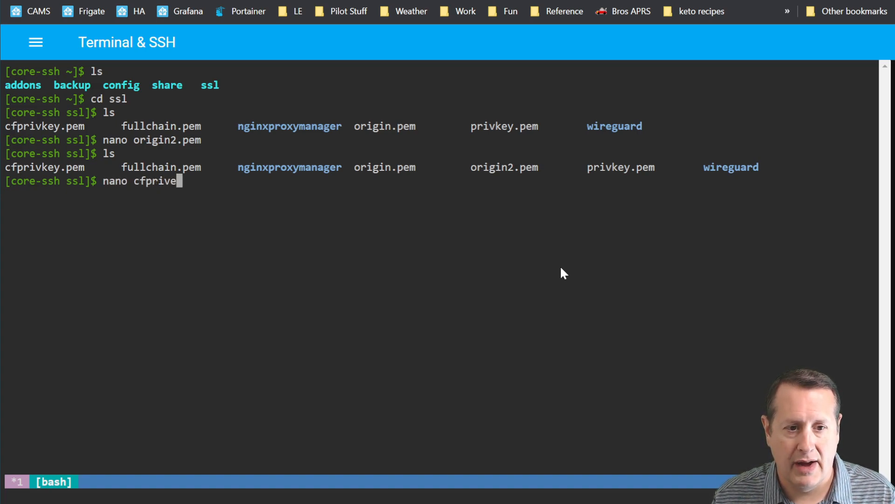
pyautogui.press('BackSpace')
pyautogui.write('key2')
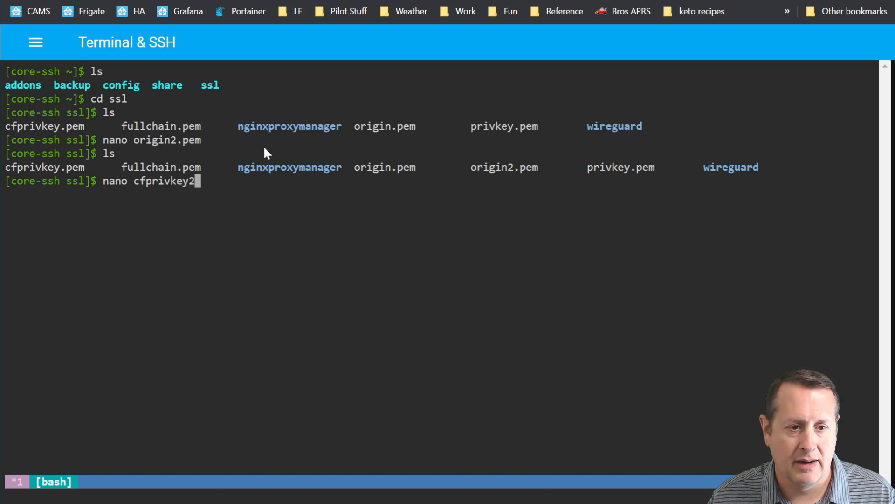
pyautogui.write('.pem')
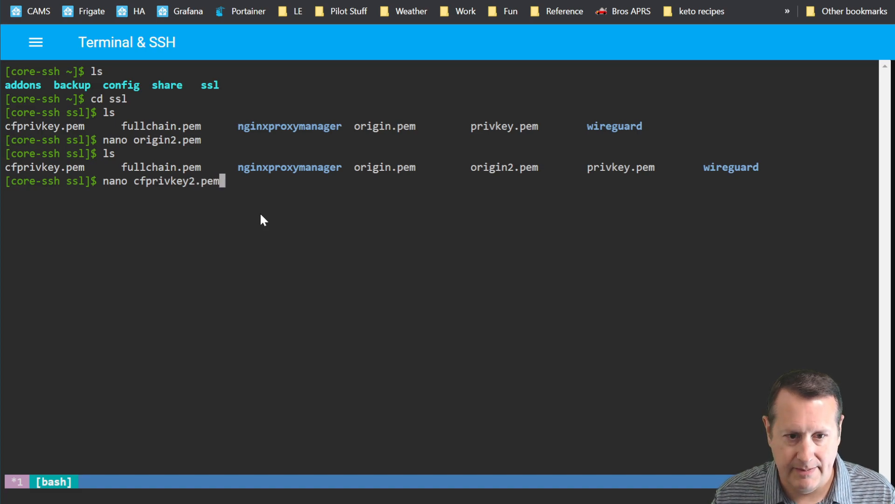
pyautogui.press('Return')
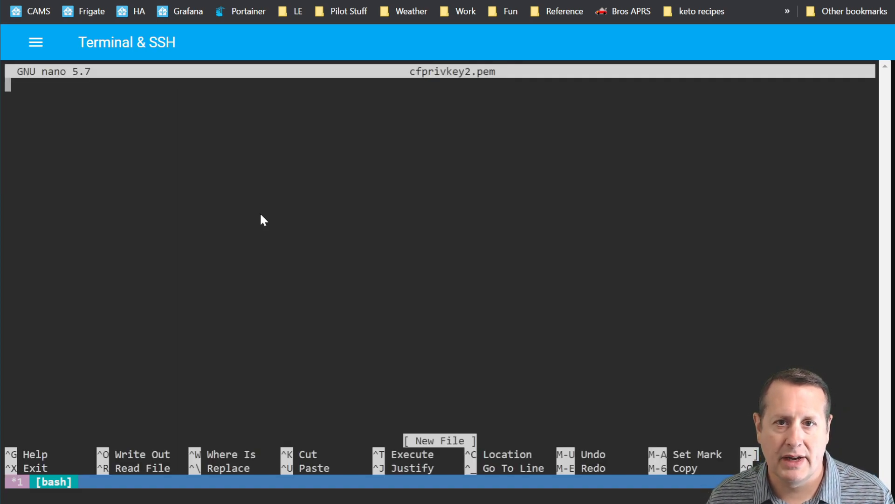
pyautogui.hotkey('ctrl', 'x')
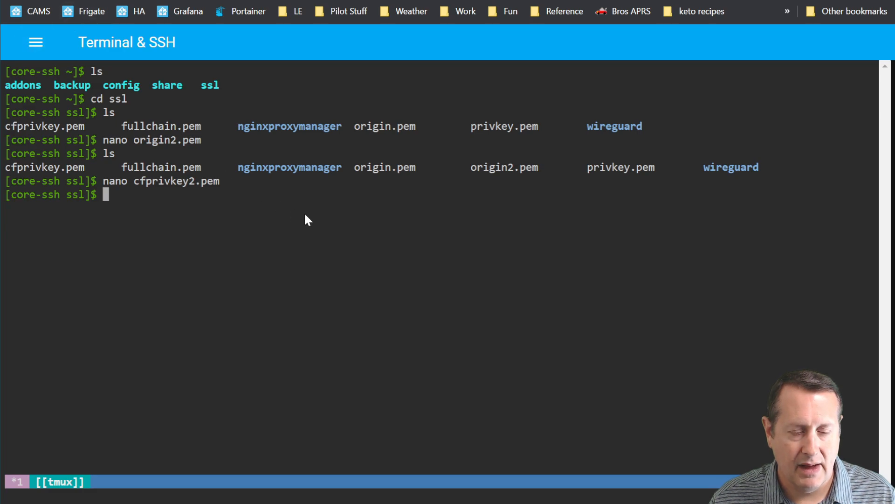
# End the terminal session and open configuration.yaml in the File editor
pyautogui.hotkey('ctrl', 'd')
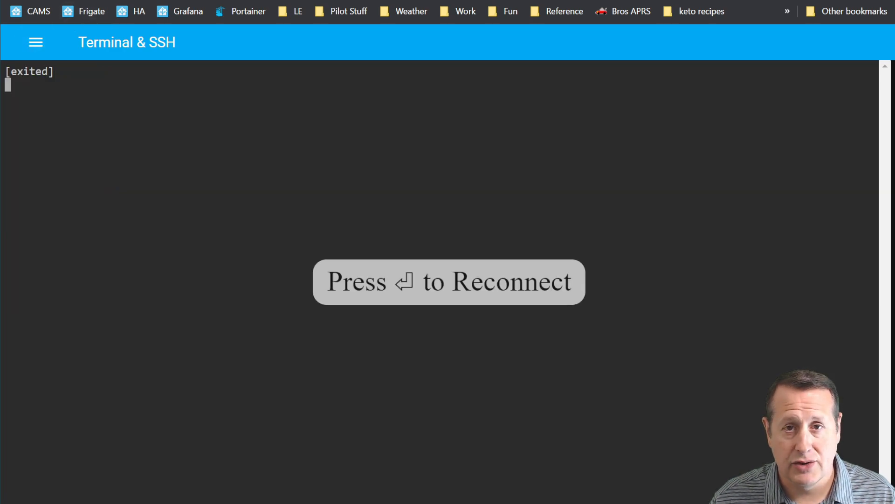
pyautogui.click(31, 50)
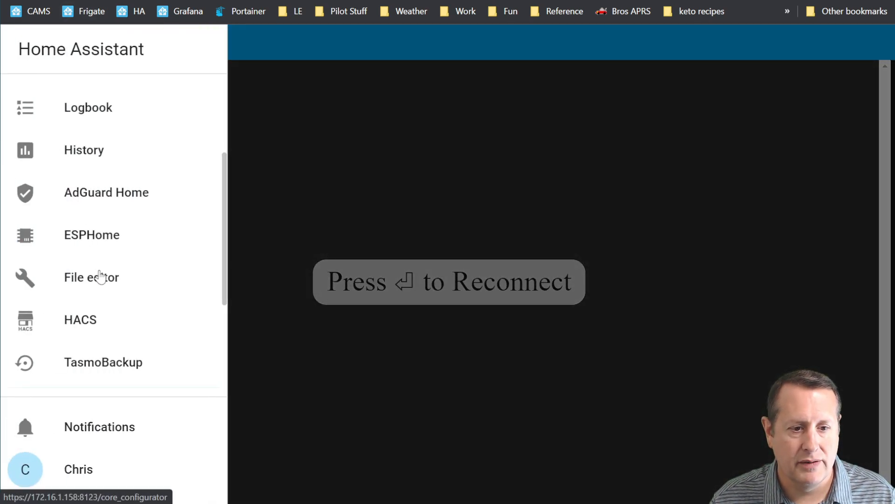
pyautogui.click(101, 286)
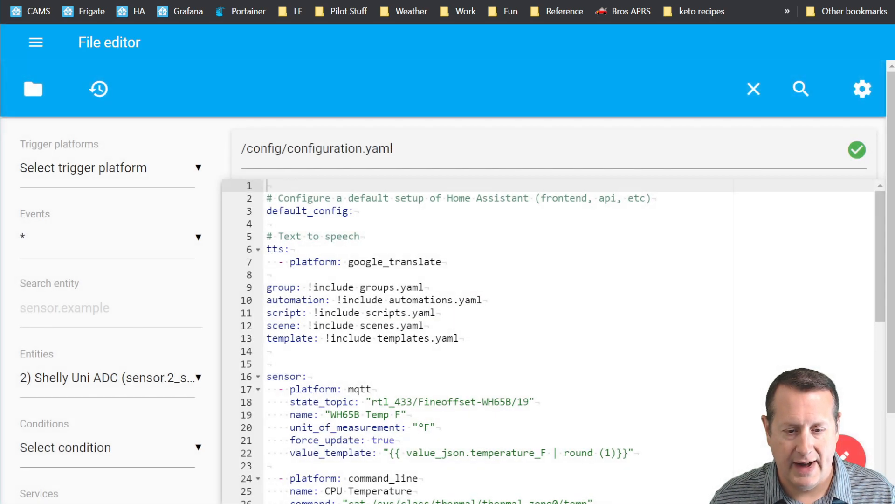
# Change the ssl_certificate path in the http section to /ssl/origin2.pem
pyautogui.scroll(-7, 276, 210)
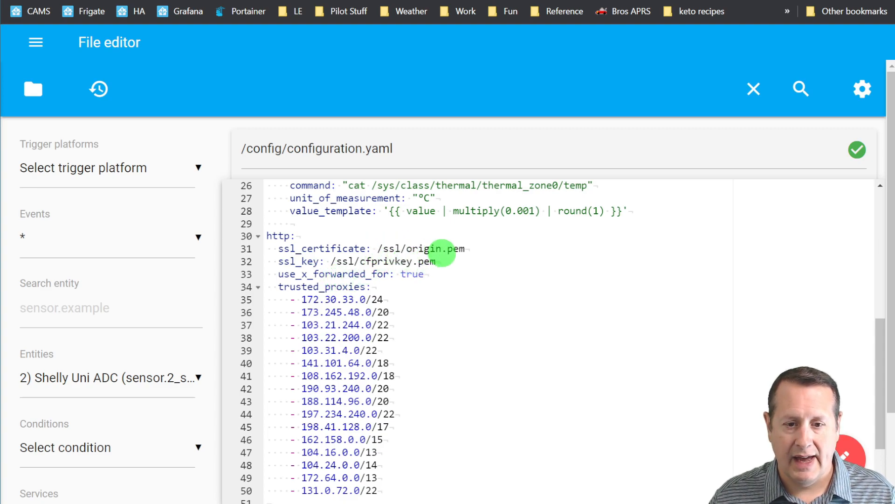
pyautogui.click(436, 248)
pyautogui.write('2')
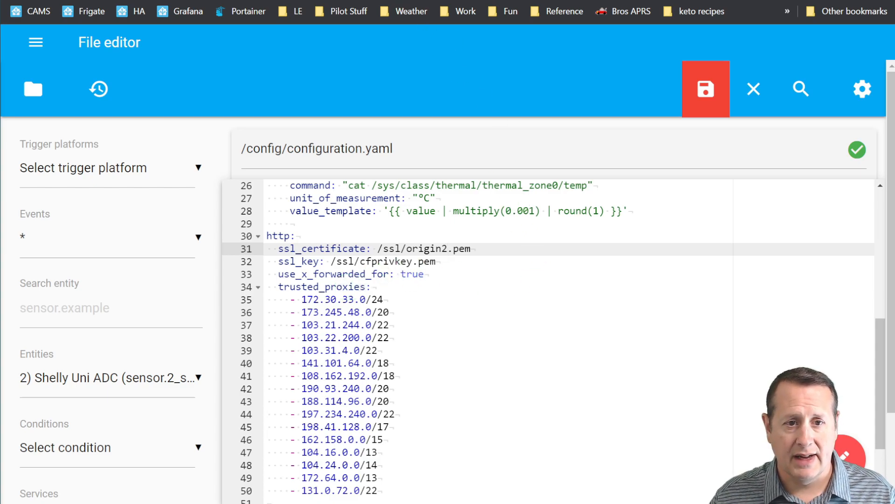
# Switch to the Cloudflare IP ranges page and review its IPv4 and IPv6 lists
pyautogui.click(215, 1)
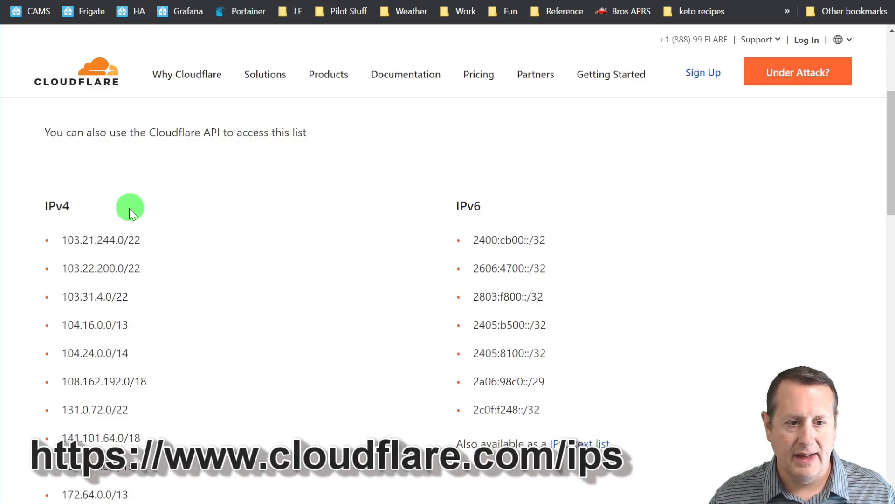
pyautogui.scroll(-3, 126, 215)
pyautogui.scroll(-1, 120, 345)
pyautogui.scroll(3, 452, 226)
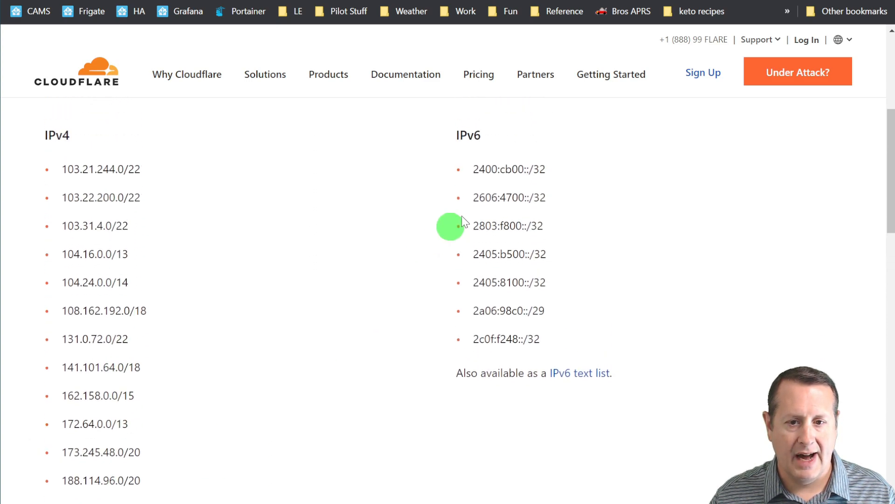
pyautogui.scroll(-3, 494, 206)
pyautogui.scroll(-1, 485, 233)
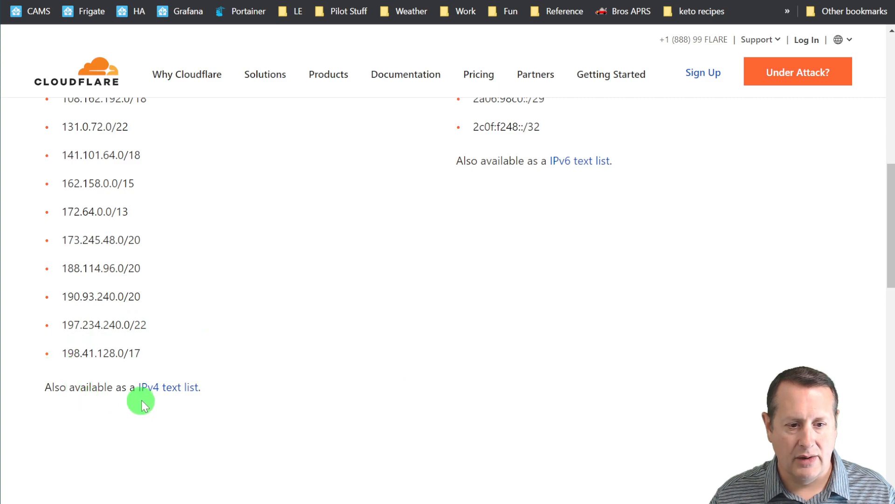
# Open the IPv4 text list and copy all of its address ranges
pyautogui.click(153, 394)
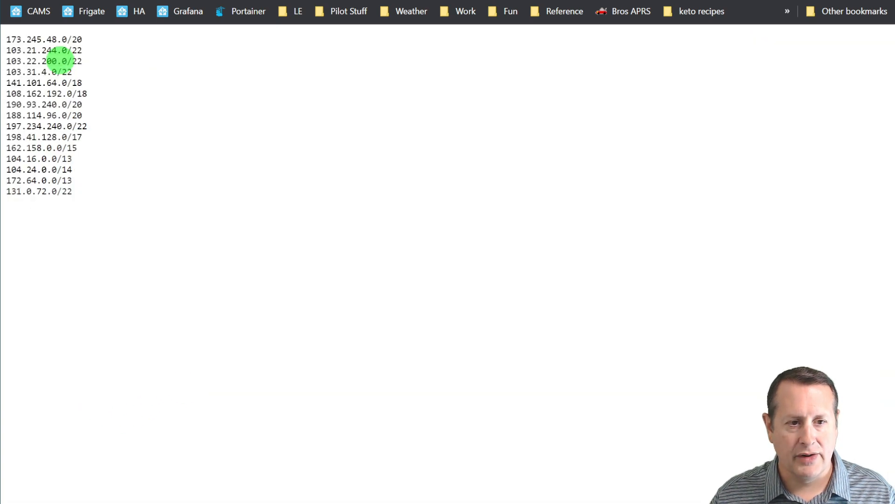
pyautogui.moveTo(10, 41); pyautogui.dragTo(70, 192)
pyautogui.rightClick(67, 125)
pyautogui.click(100, 136)
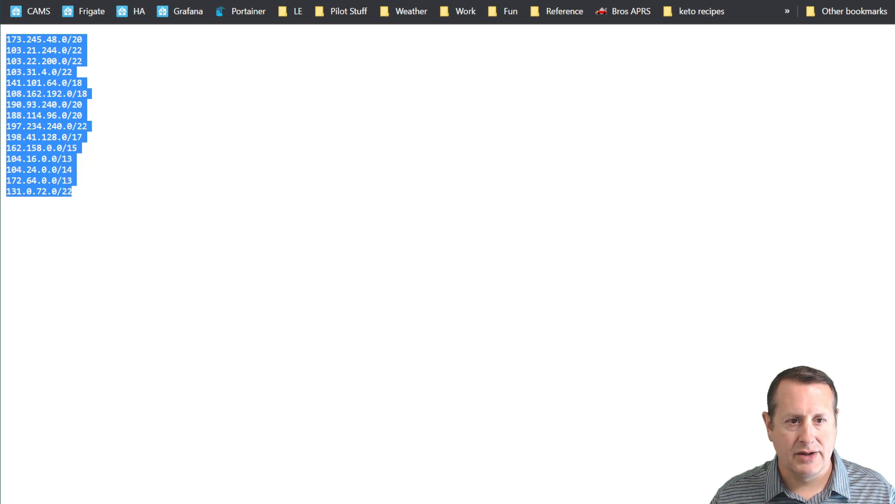
# Return to configuration.yaml in the File editor, check the trusted_proxies list and save the file
pyautogui.click(527, 1)
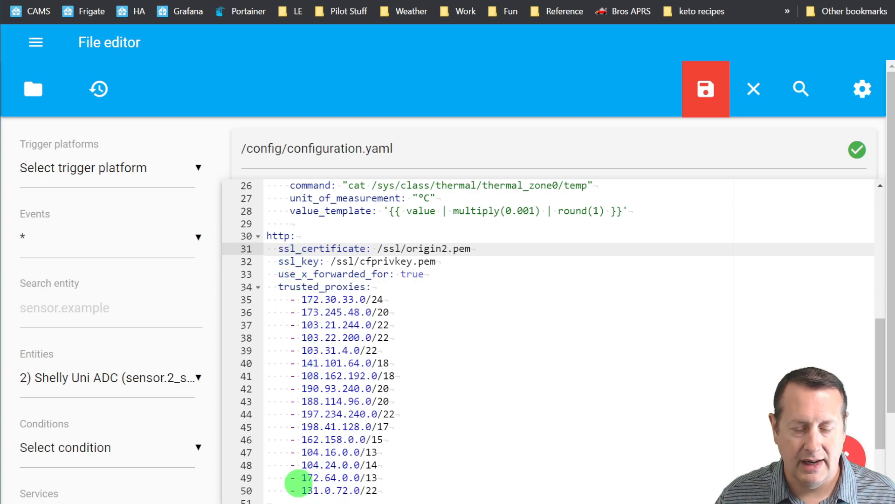
pyautogui.scroll(-2, 326, 317)
pyautogui.scroll(2, 312, 278)
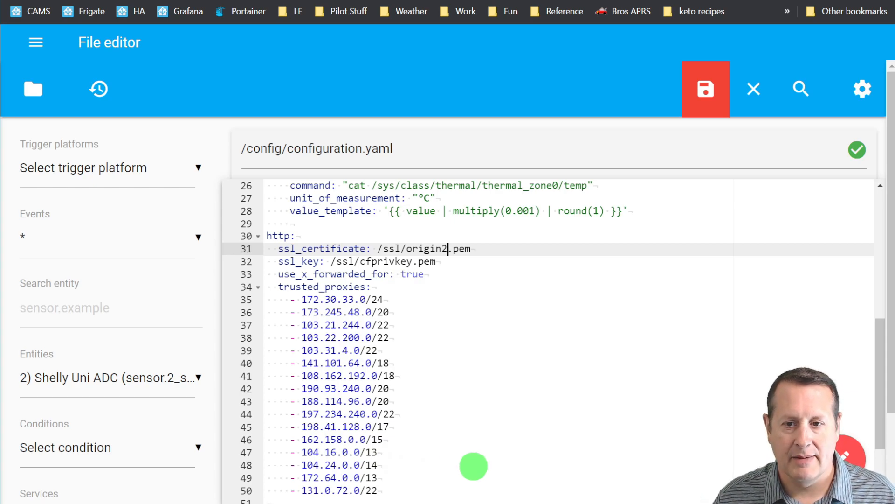
pyautogui.click(712, 92)
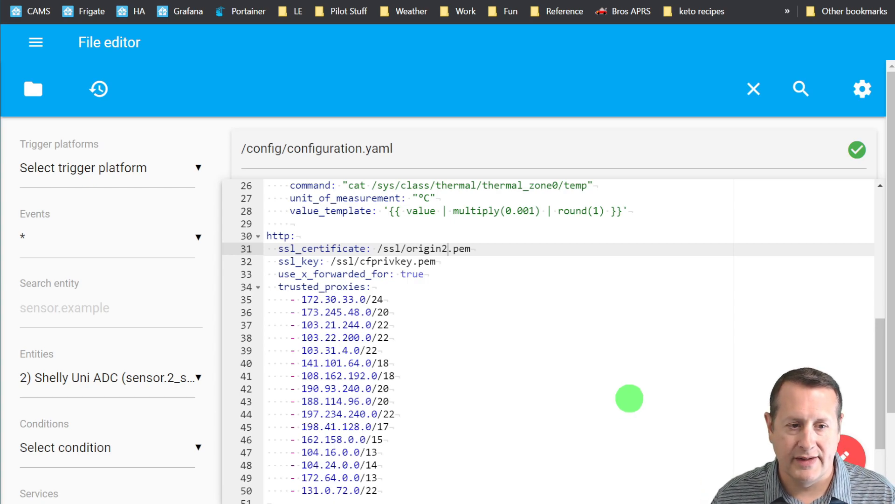
# Open the Server Controls in Home Assistant's configuration and run the configuration check
pyautogui.click(32, 42)
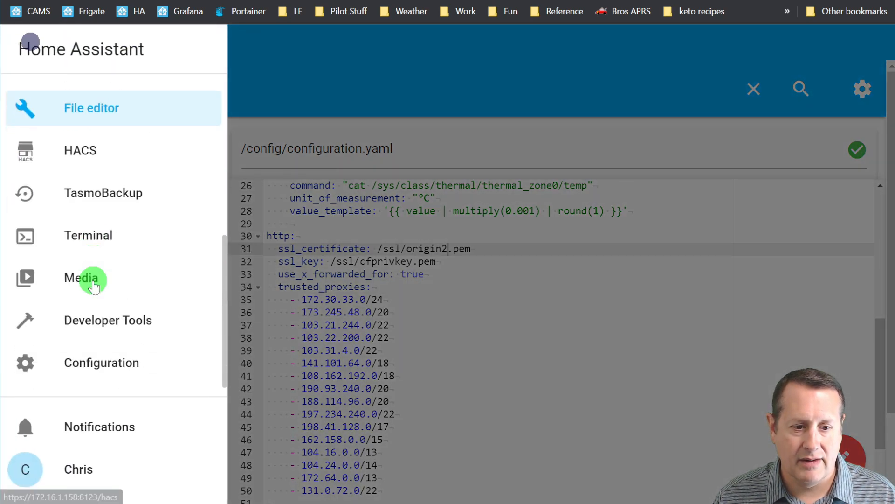
pyautogui.click(124, 363)
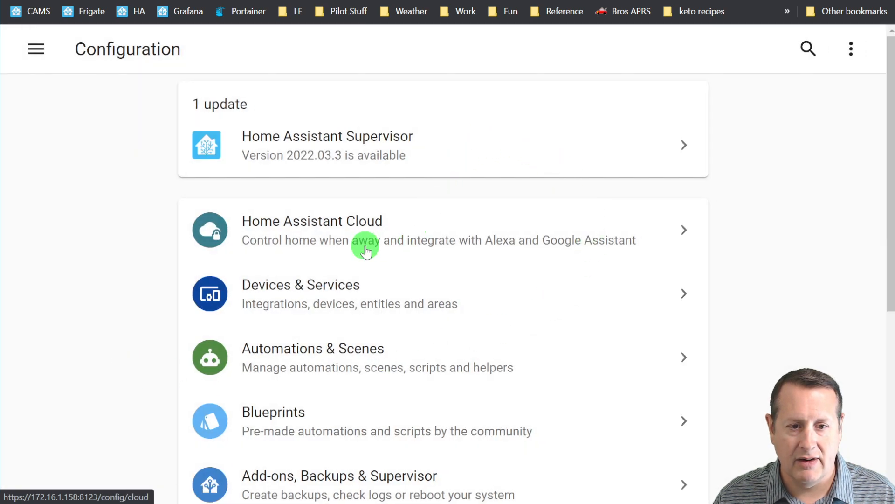
pyautogui.scroll(-6, 373, 261)
pyautogui.click(381, 430)
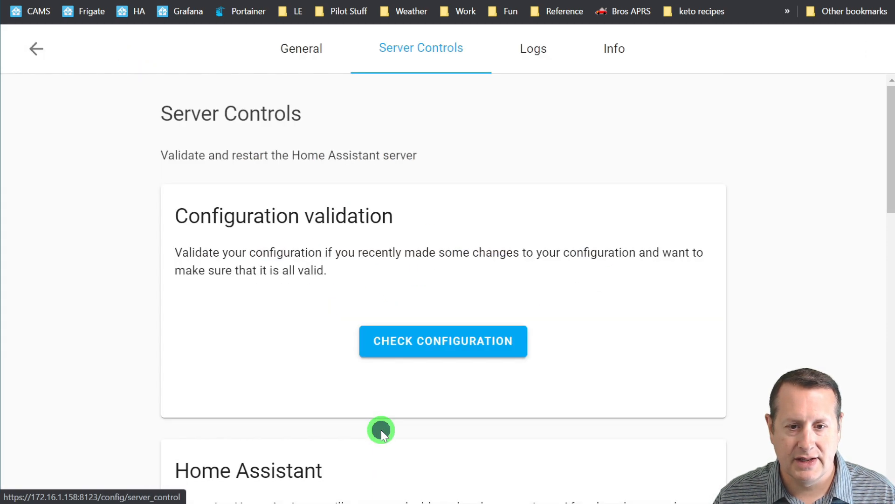
pyautogui.click(485, 332)
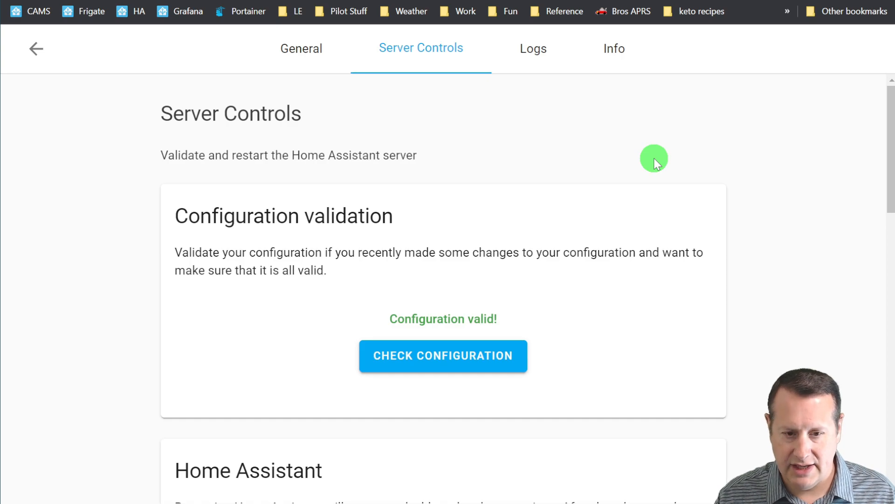
pyautogui.hotkey('ctrl', '-')
pyautogui.hotkey('ctrl', '-')
pyautogui.scroll(-3, 572, 241)
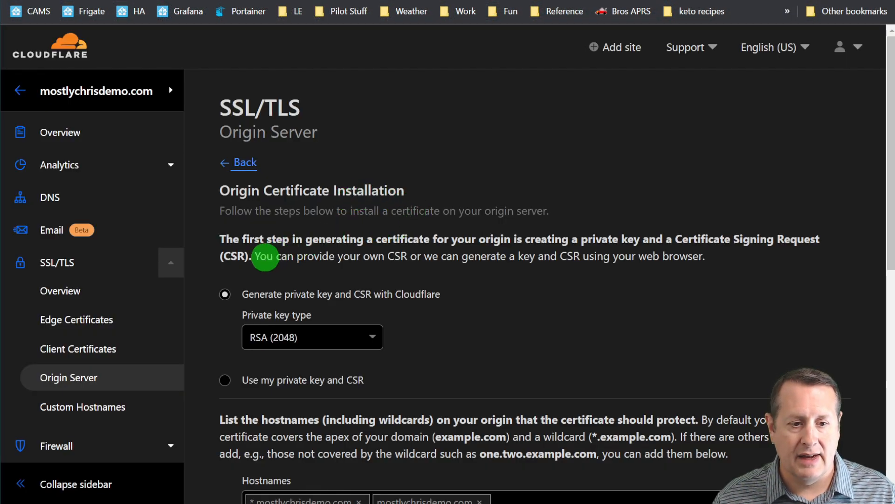
# In the Cloudflare dashboard's SSL/TLS overview, switch the encryption mode to Flexible and set it back to Full (strict)
pyautogui.click(59, 262)
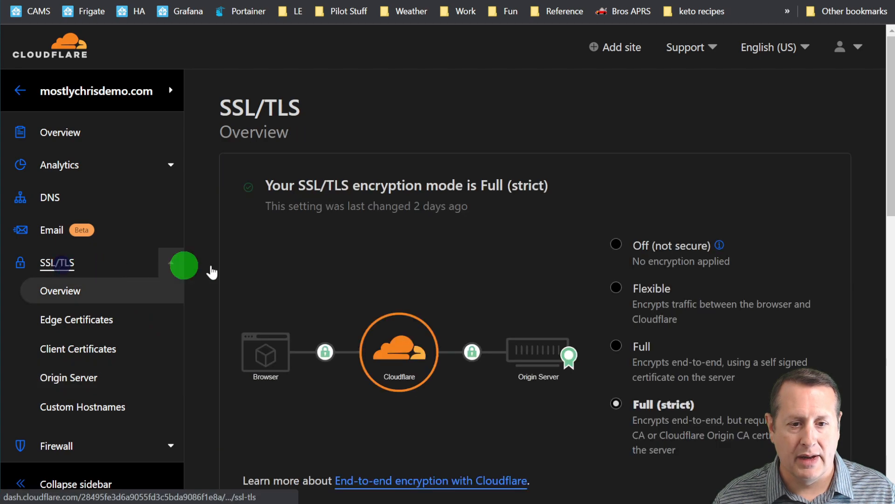
pyautogui.scroll(-5, 522, 252)
pyautogui.scroll(3, 523, 254)
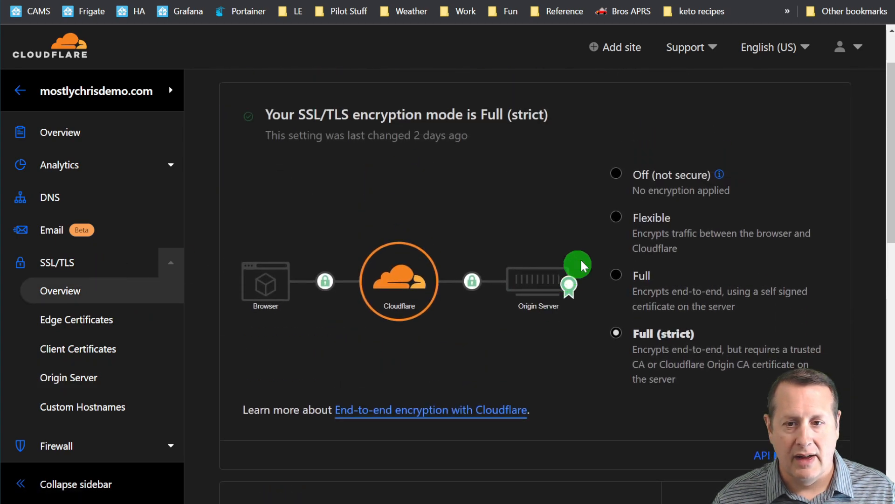
pyautogui.click(616, 217)
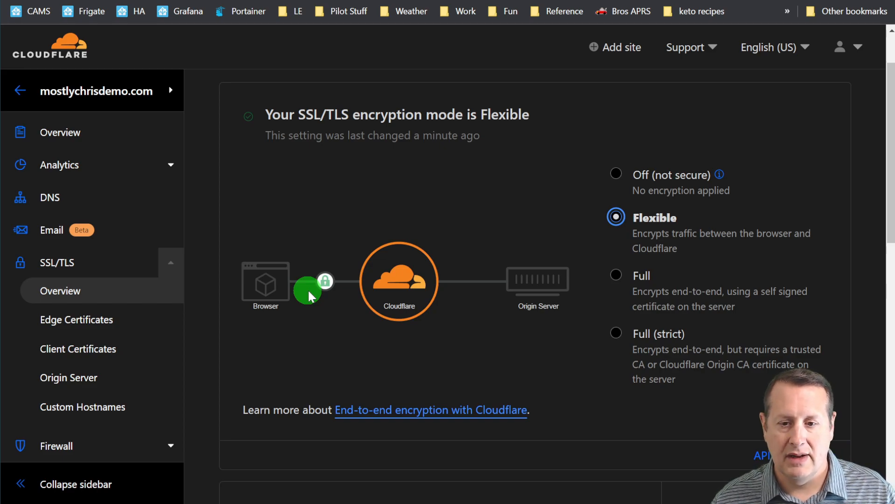
pyautogui.click(615, 335)
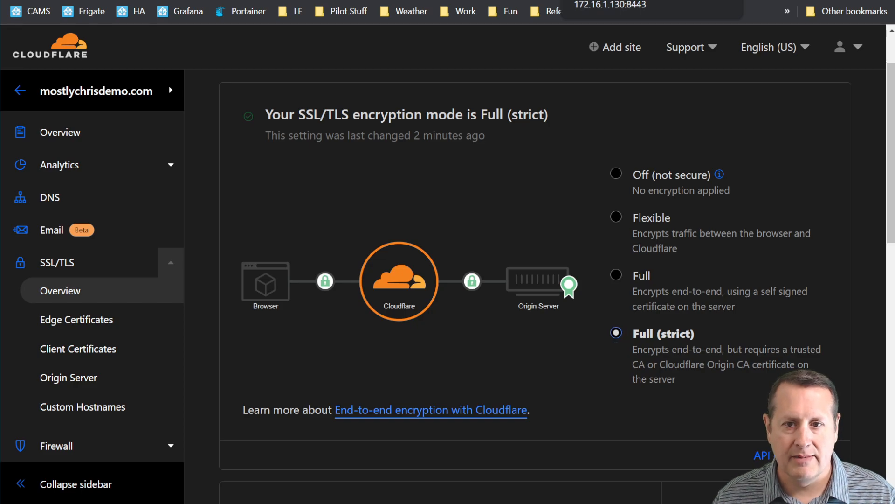
# Switch to the UniFi Network settings and review the Cloudflare Proxies firewall rule's action, source group and destination address
pyautogui.click(607, 1)
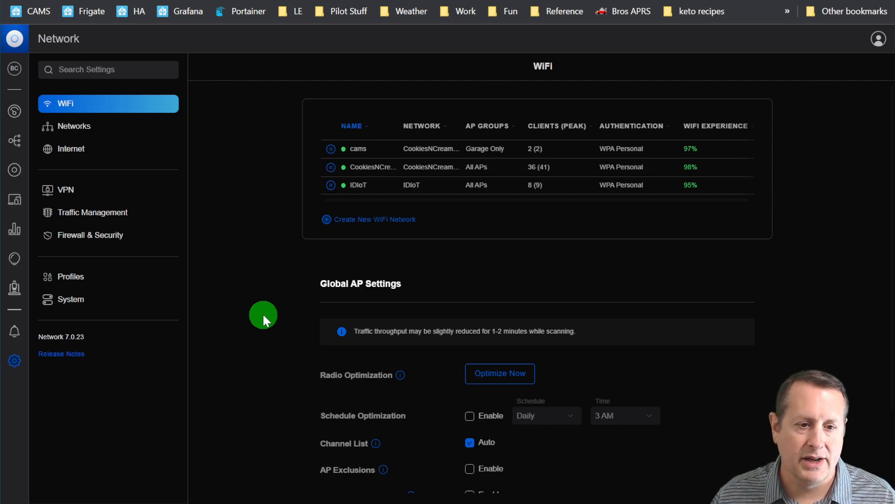
pyautogui.click(97, 237)
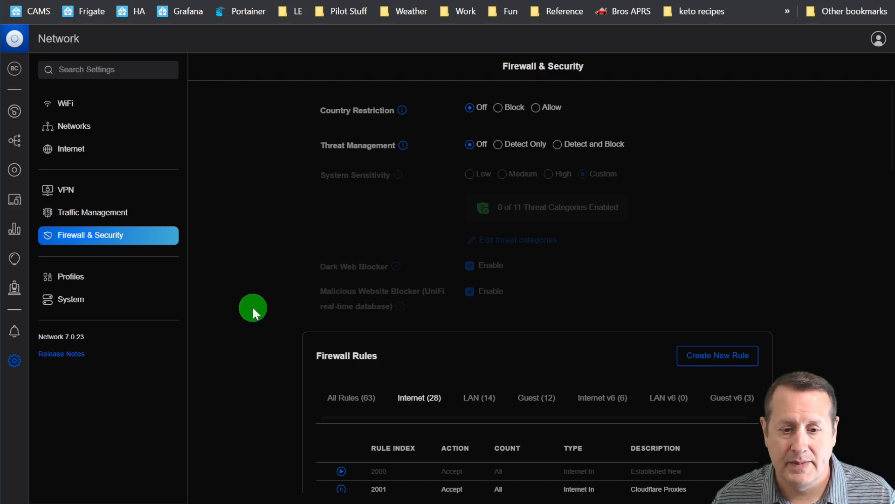
pyautogui.scroll(-3, 253, 298)
pyautogui.click(411, 358)
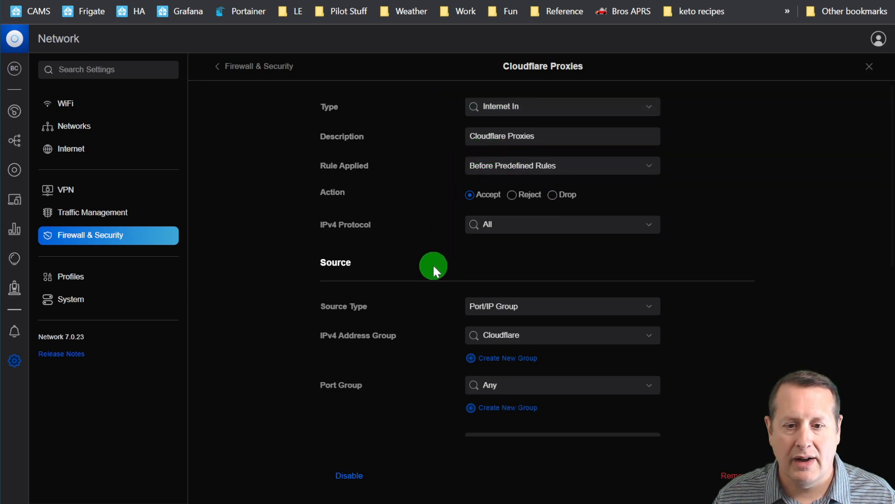
pyautogui.scroll(-5, 433, 264)
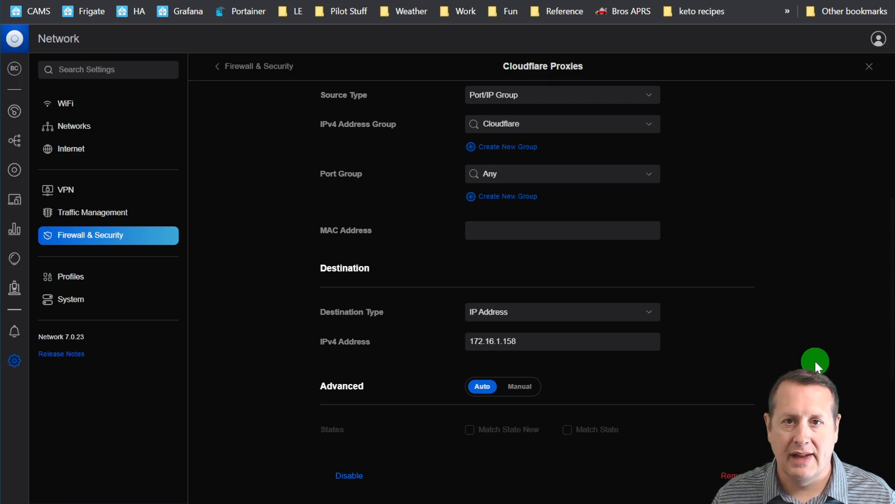
pyautogui.scroll(2, 816, 359)
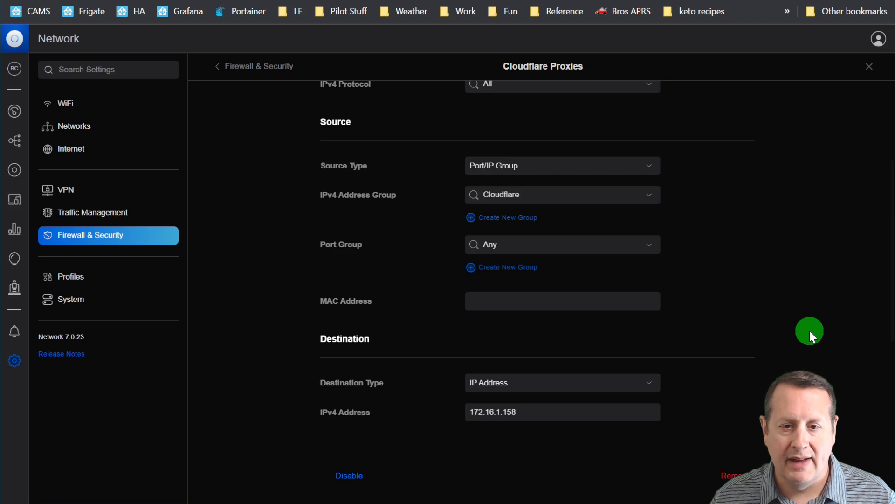
pyautogui.scroll(3, 810, 331)
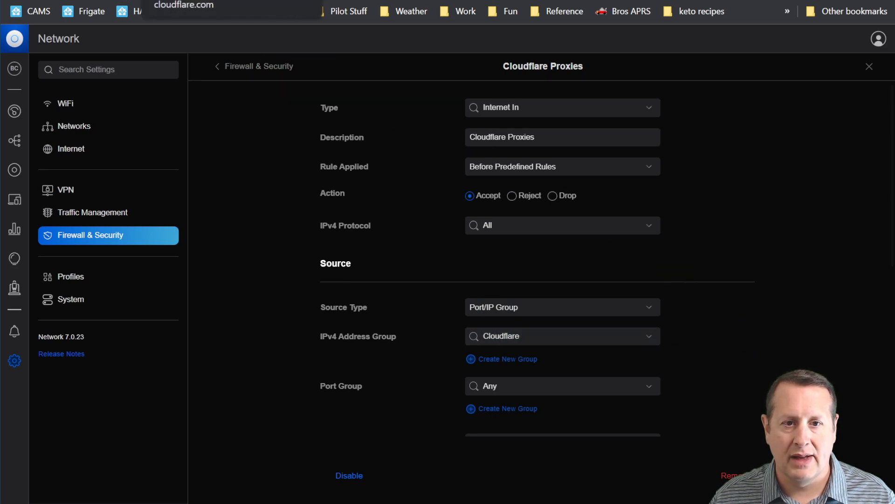
# Look at Cloudflare's IPv4 range list and compare it with the source group in the UniFi Cloudflare Proxies rule
pyautogui.click(172, 1)
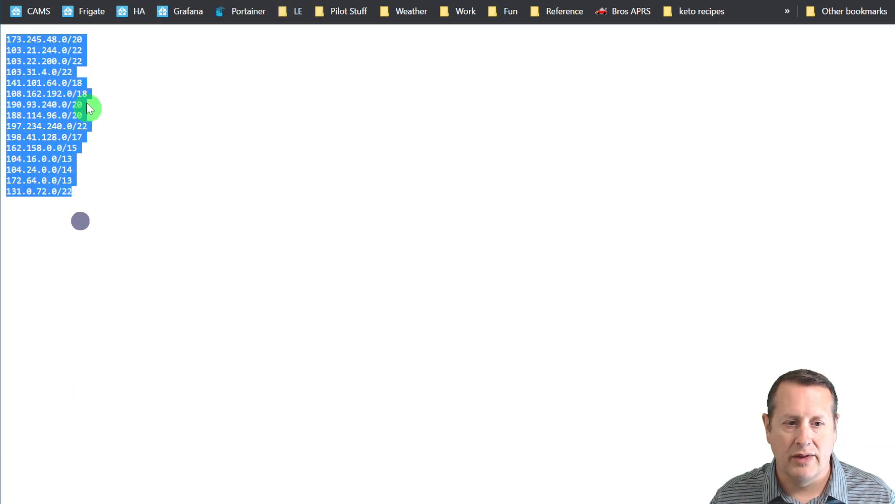
pyautogui.click(49, 153)
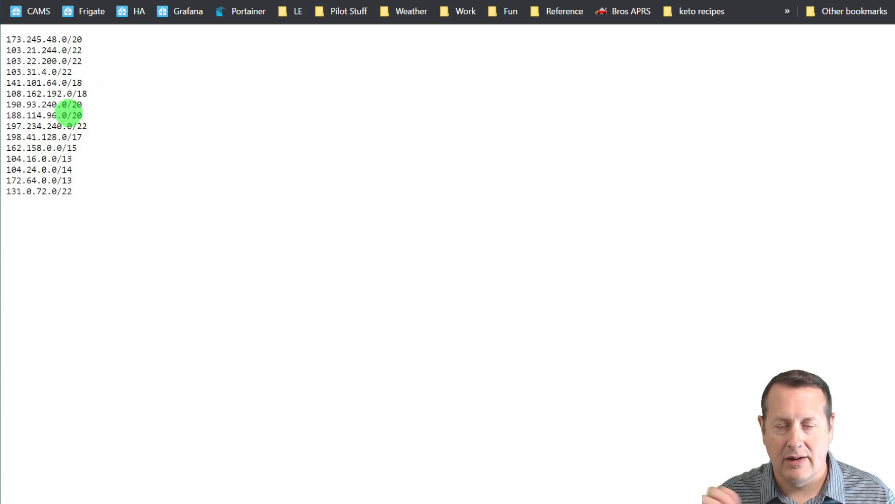
pyautogui.hotkey('ctrl', 'Tab')
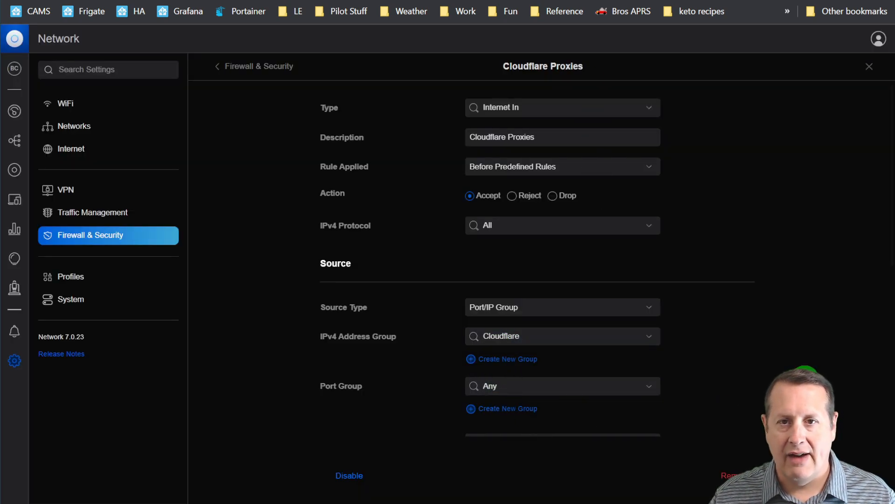
pyautogui.scroll(-2, 760, 390)
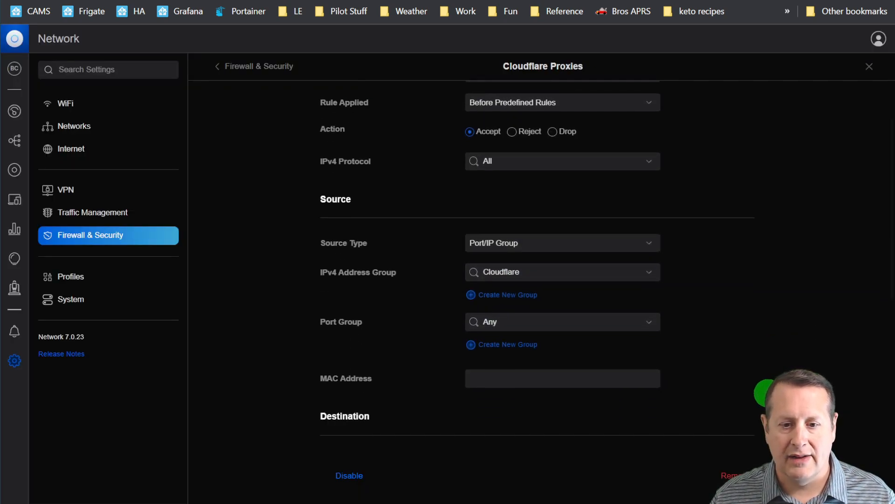
pyautogui.scroll(2, 569, 435)
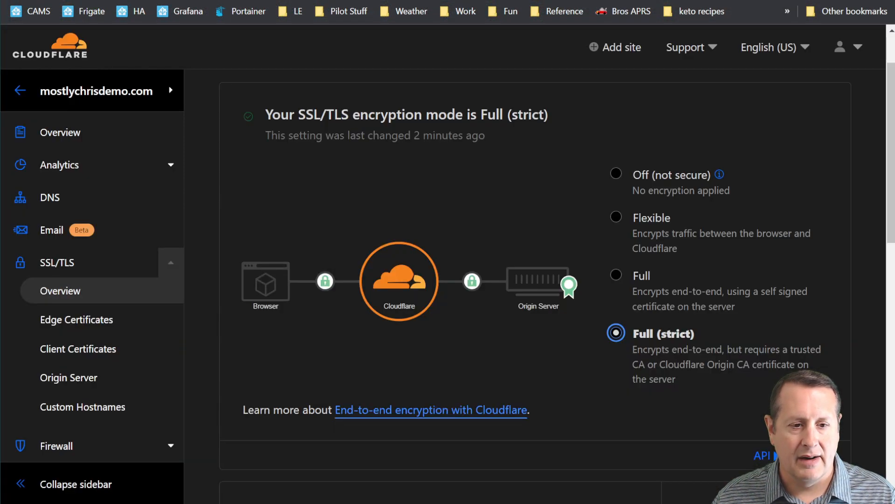
# Go to the Firewall section for mostlychrisdemo.com in the Cloudflare dashboard and start a new firewall rule named "US Only"
pyautogui.click(166, 212)
pyautogui.click(175, 263)
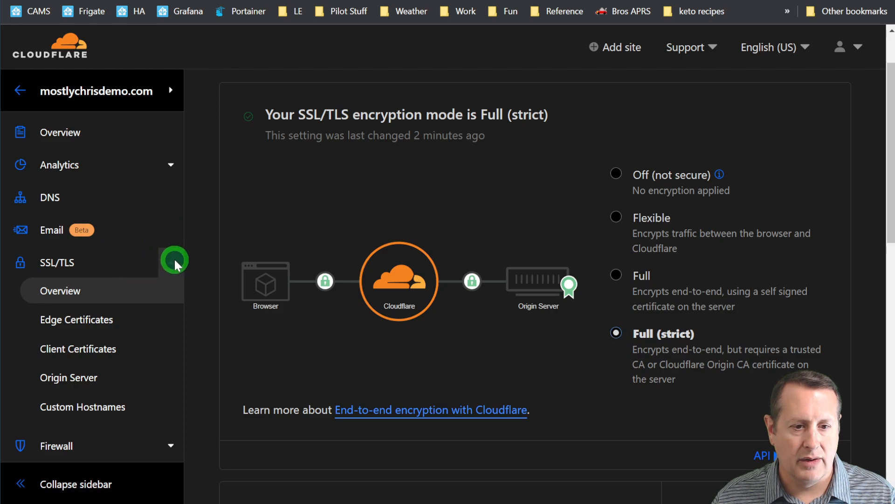
pyautogui.scroll(-3, 116, 273)
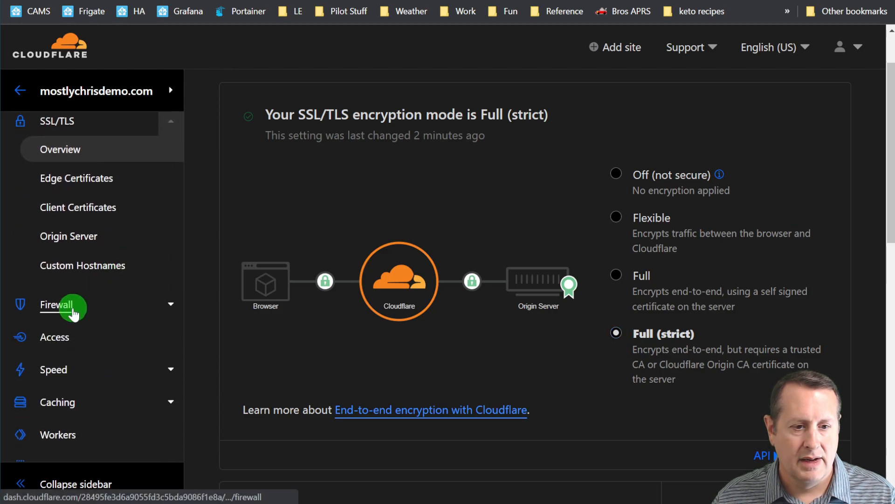
pyautogui.click(70, 307)
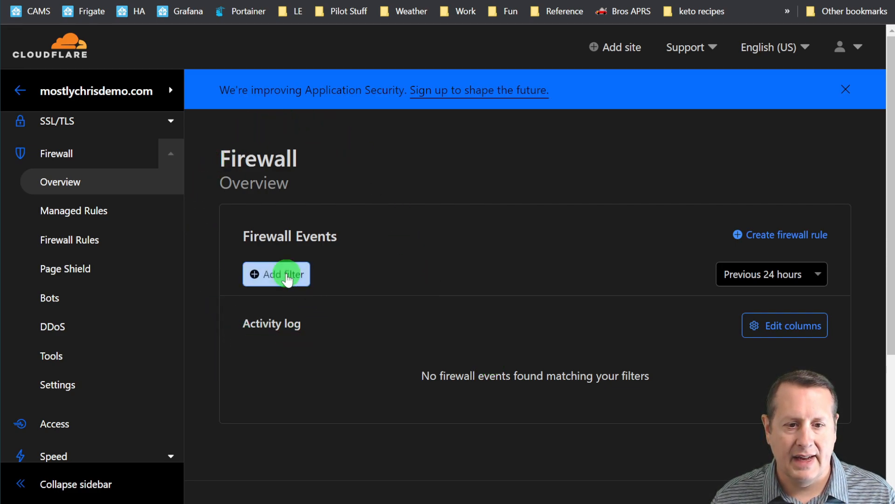
pyautogui.click(284, 275)
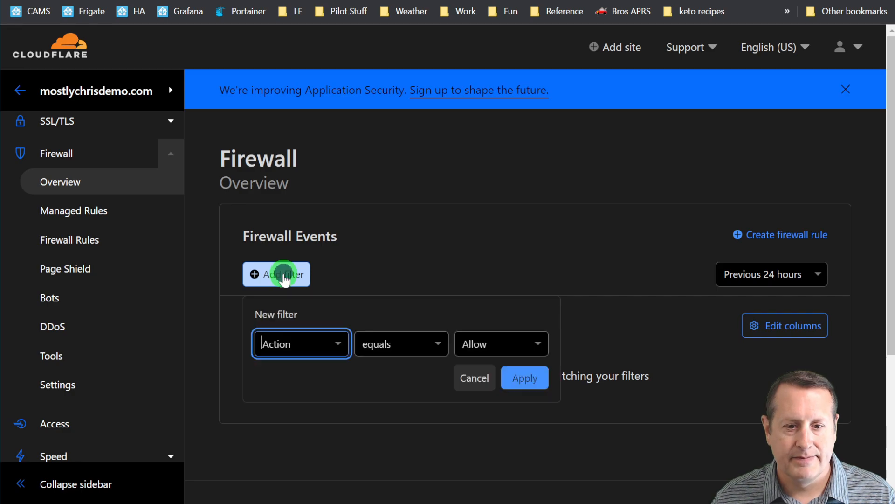
pyautogui.click(566, 231)
pyautogui.click(785, 240)
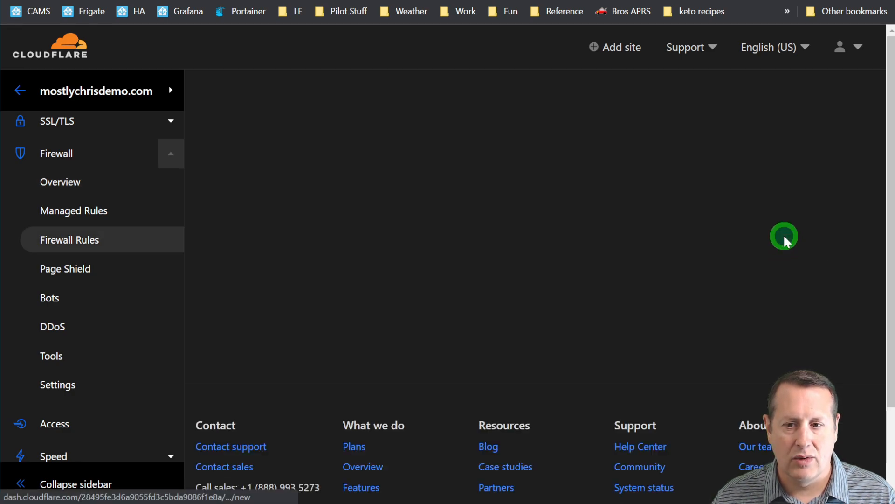
pyautogui.click(402, 280)
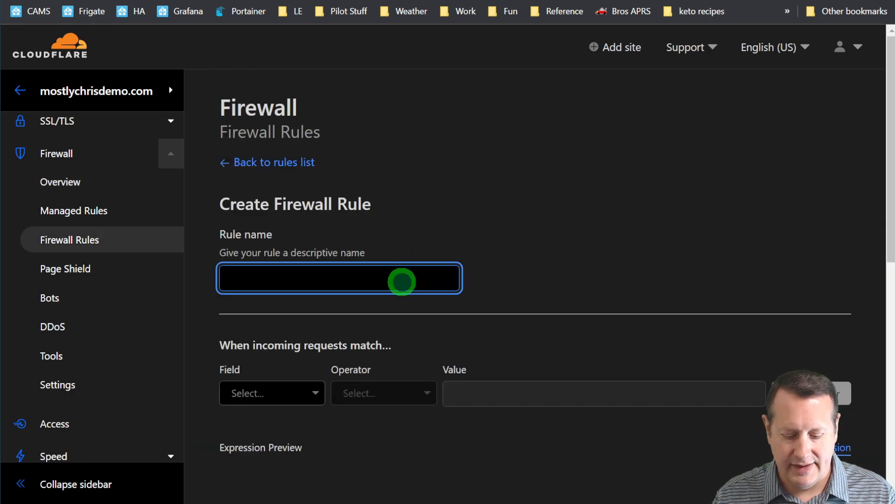
pyautogui.write('US Only')
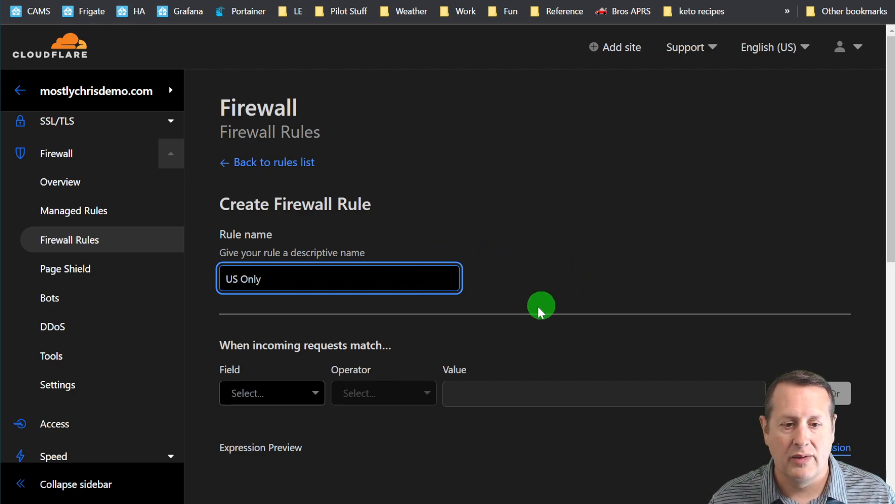
# Set the US Only rule to match incoming requests whose Country equals United States
pyautogui.scroll(-1, 545, 303)
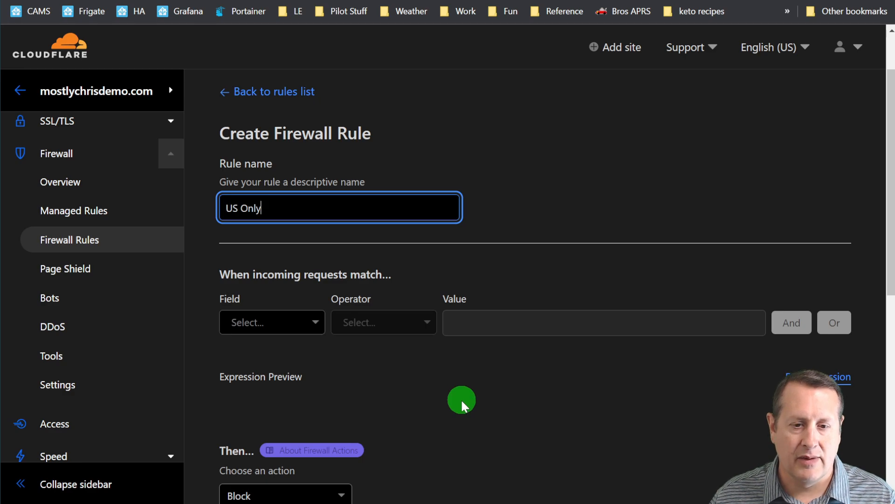
pyautogui.click(306, 322)
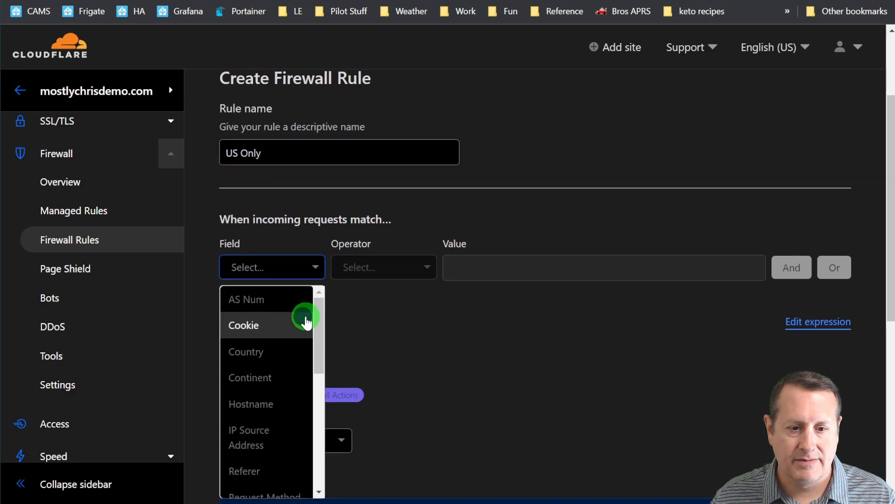
pyautogui.click(272, 346)
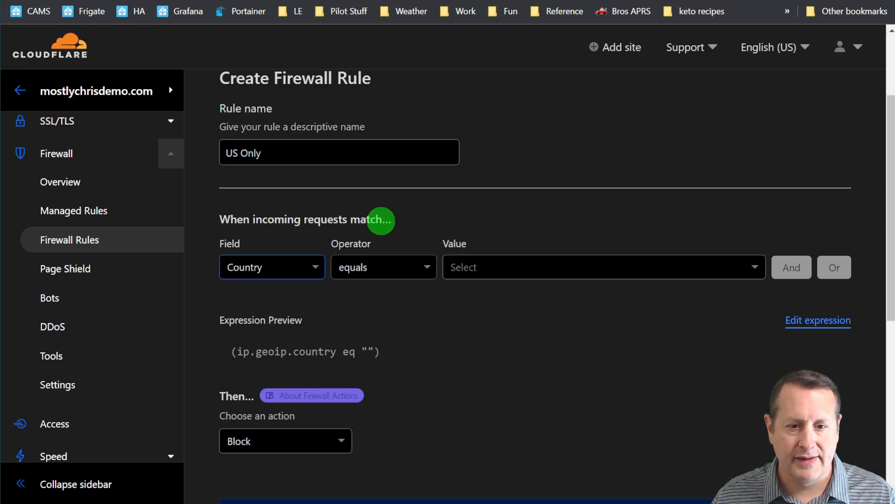
pyautogui.click(489, 276)
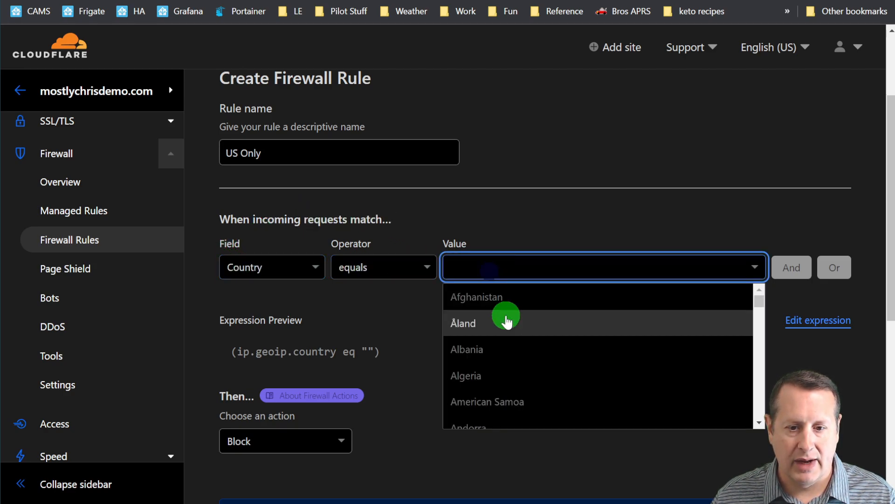
pyautogui.scroll(-8, 506, 321)
pyautogui.write('unite')
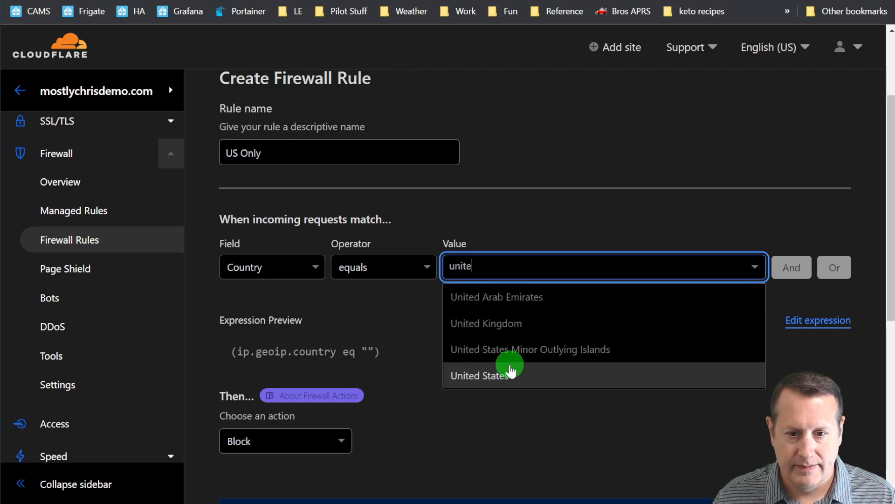
pyautogui.click(511, 370)
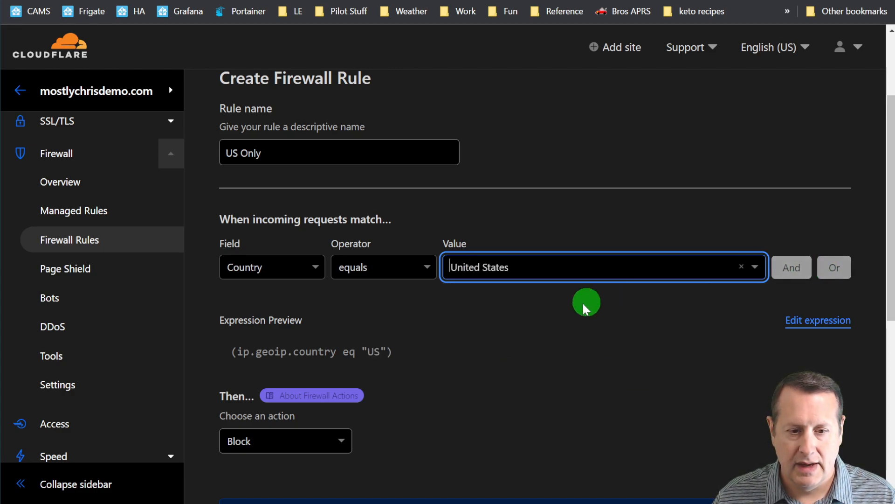
# Set the US Only rule's action to Allow, deploy it and check its entry in the firewall rules list
pyautogui.scroll(-2, 552, 313)
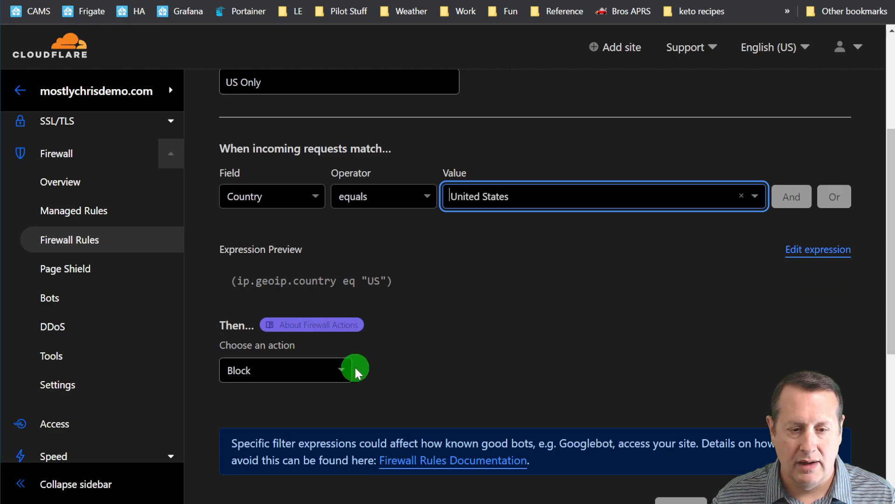
pyautogui.click(319, 373)
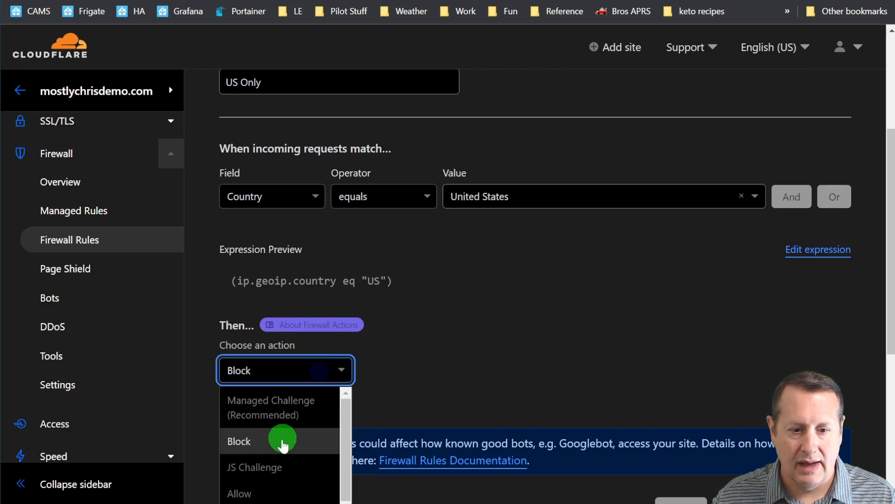
pyautogui.click(266, 488)
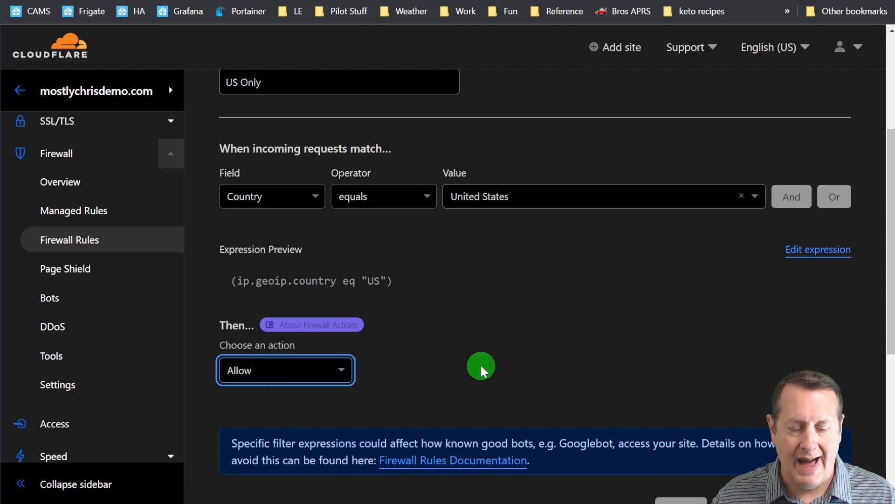
pyautogui.scroll(-3, 481, 366)
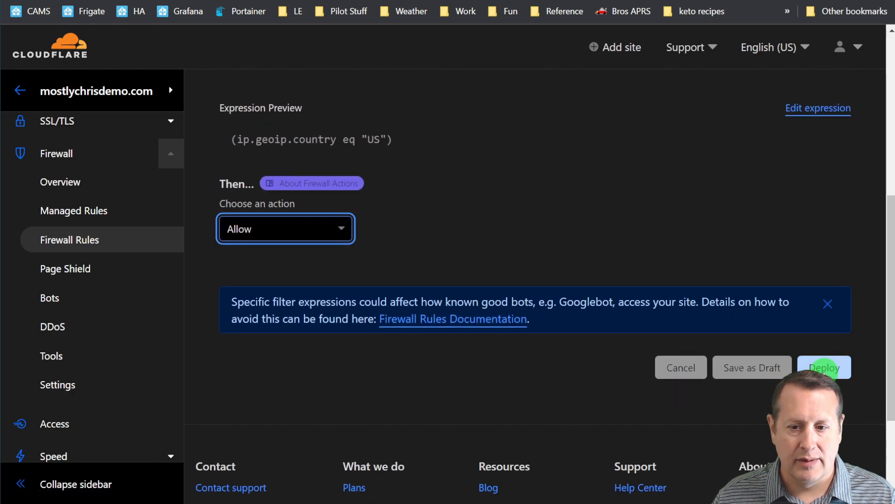
pyautogui.click(824, 368)
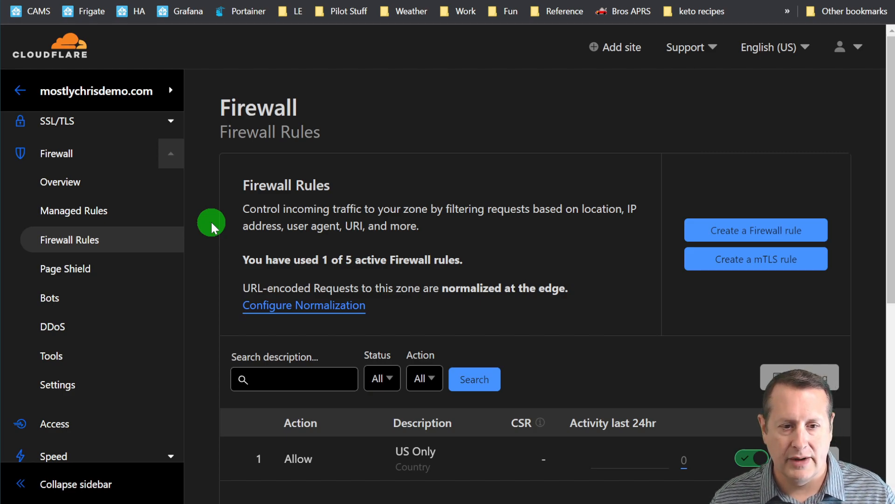
pyautogui.scroll(-3, 211, 227)
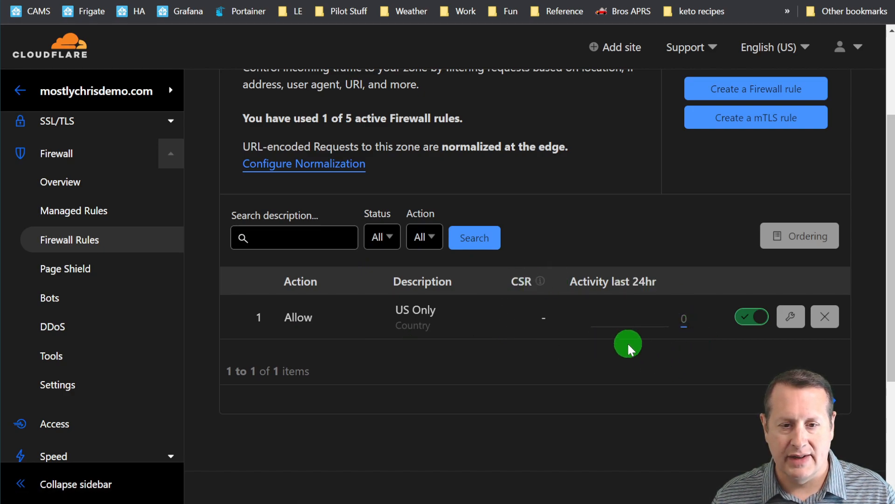
pyautogui.scroll(2, 224, 324)
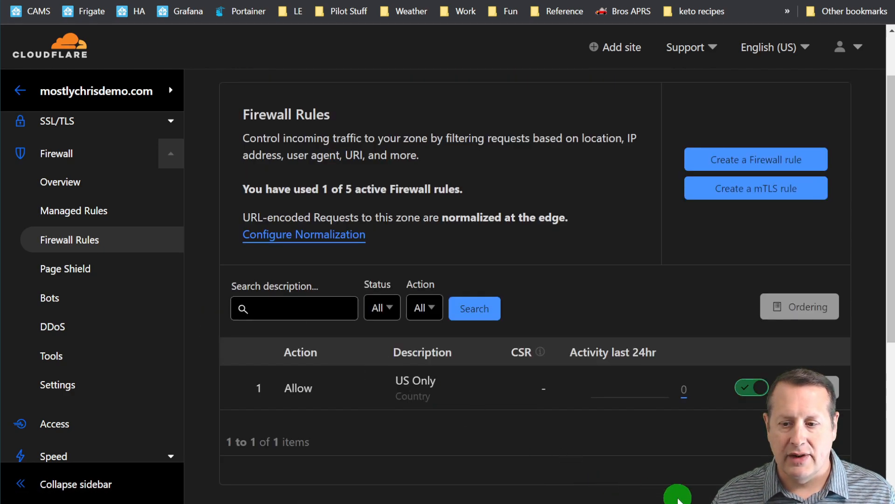